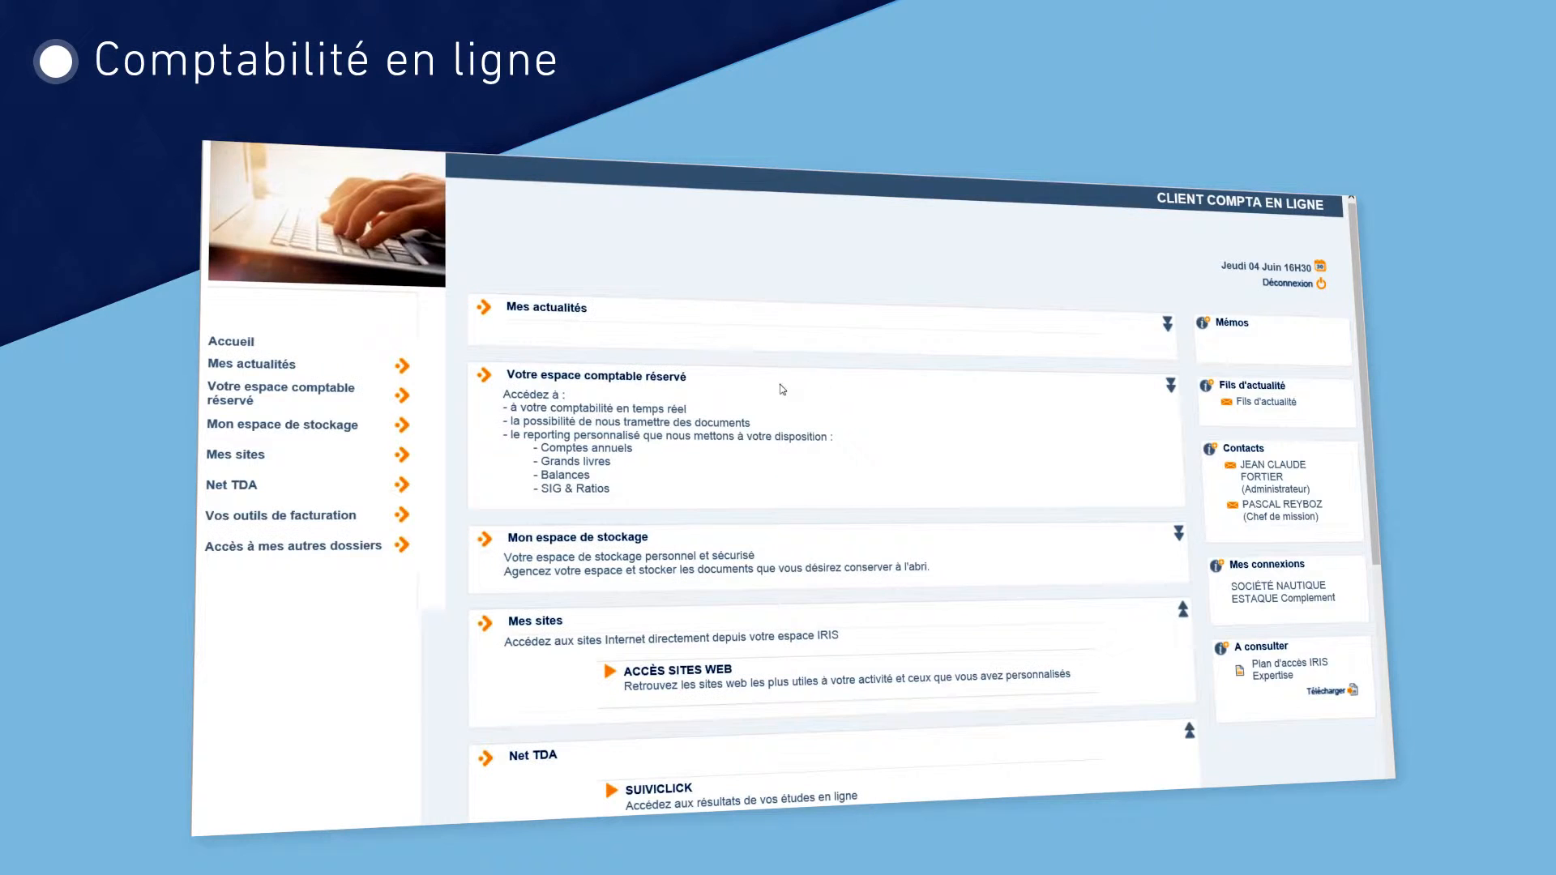
# Step: Open the shared accounting from the reserved accounting space and start an entry in the ACH purchases journal for December 2013
pyautogui.click(660, 387)
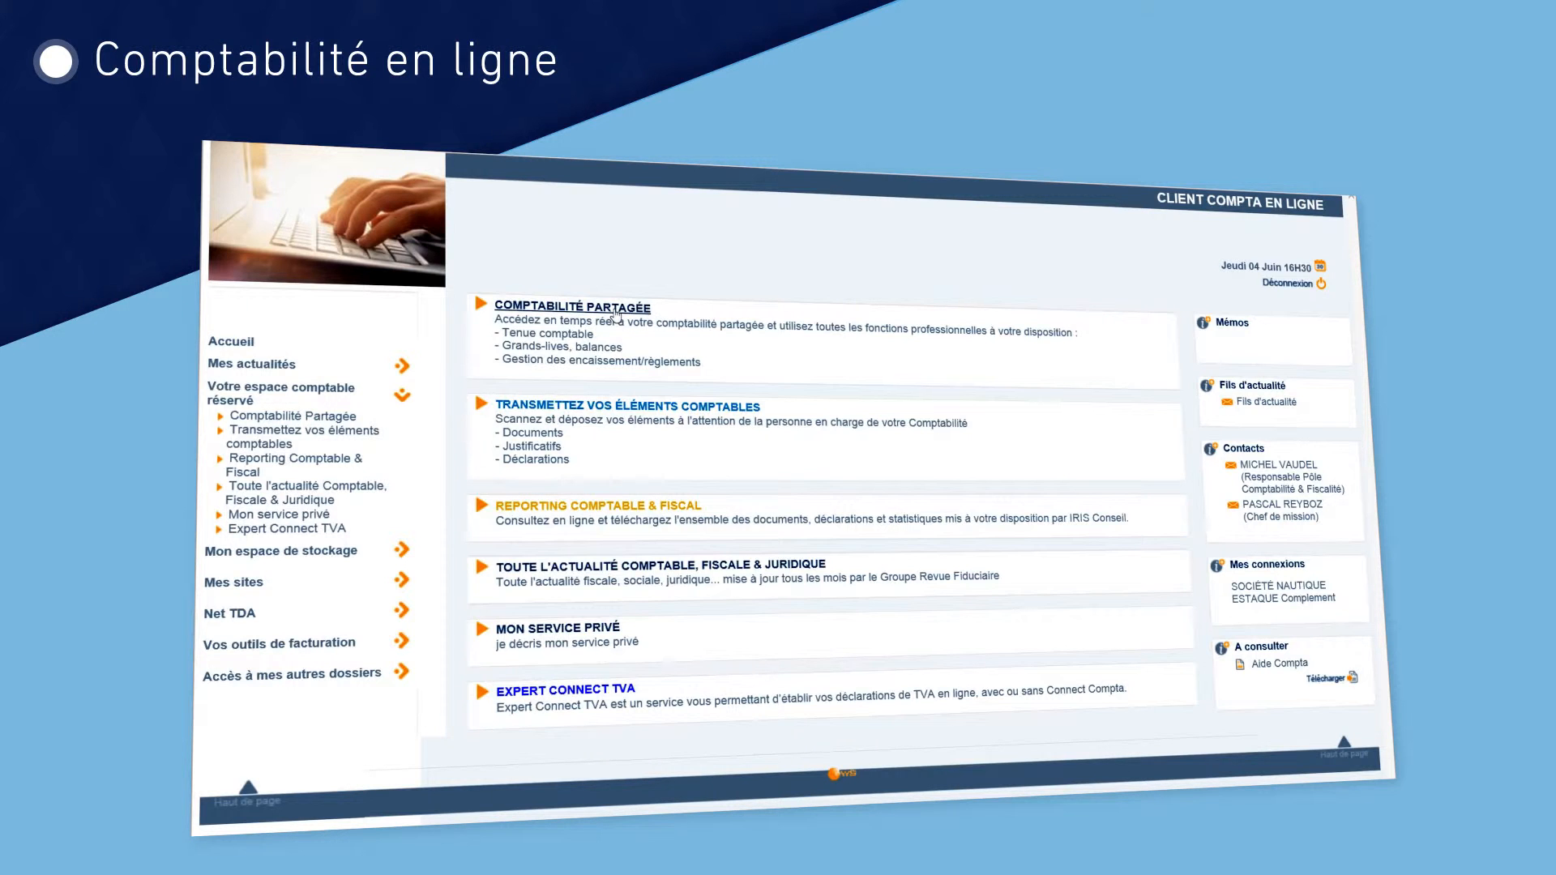
pyautogui.click(616, 320)
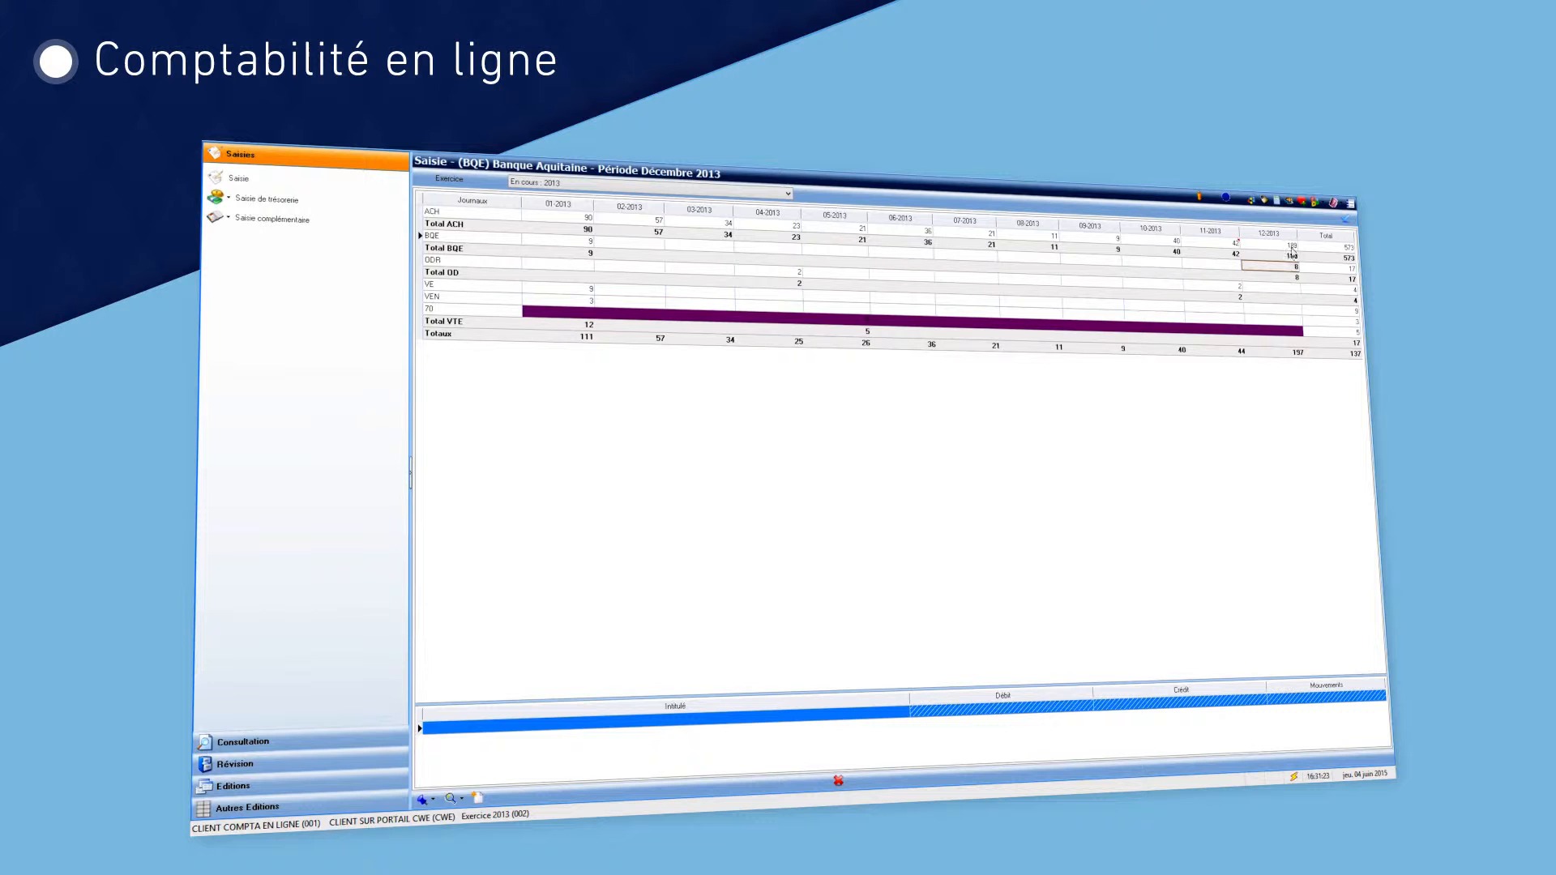
pyautogui.click(1284, 246)
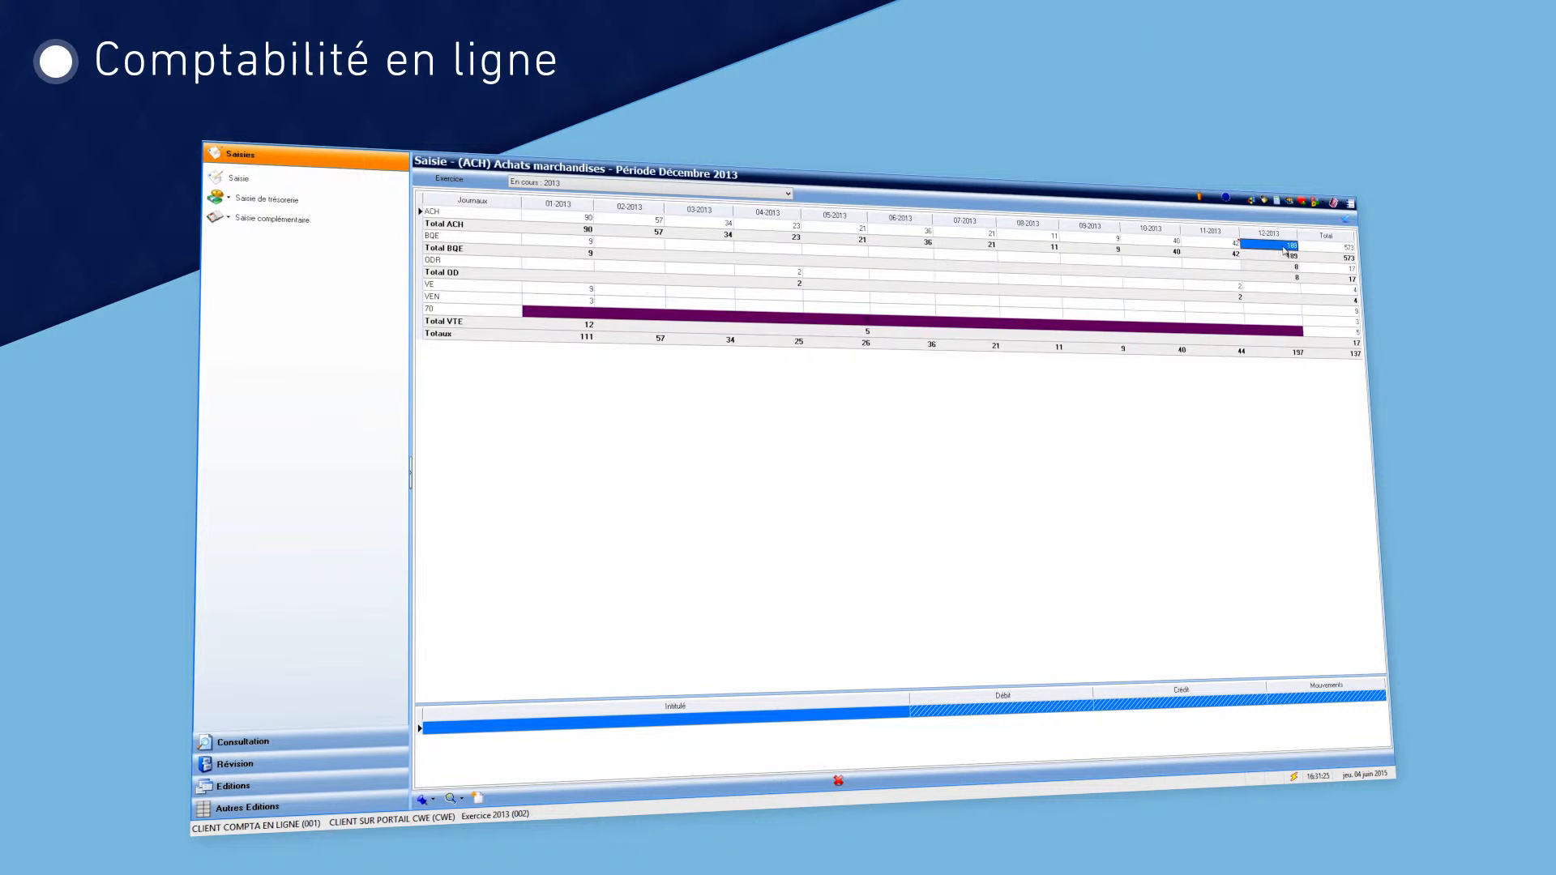
pyautogui.doubleClick(1284, 247)
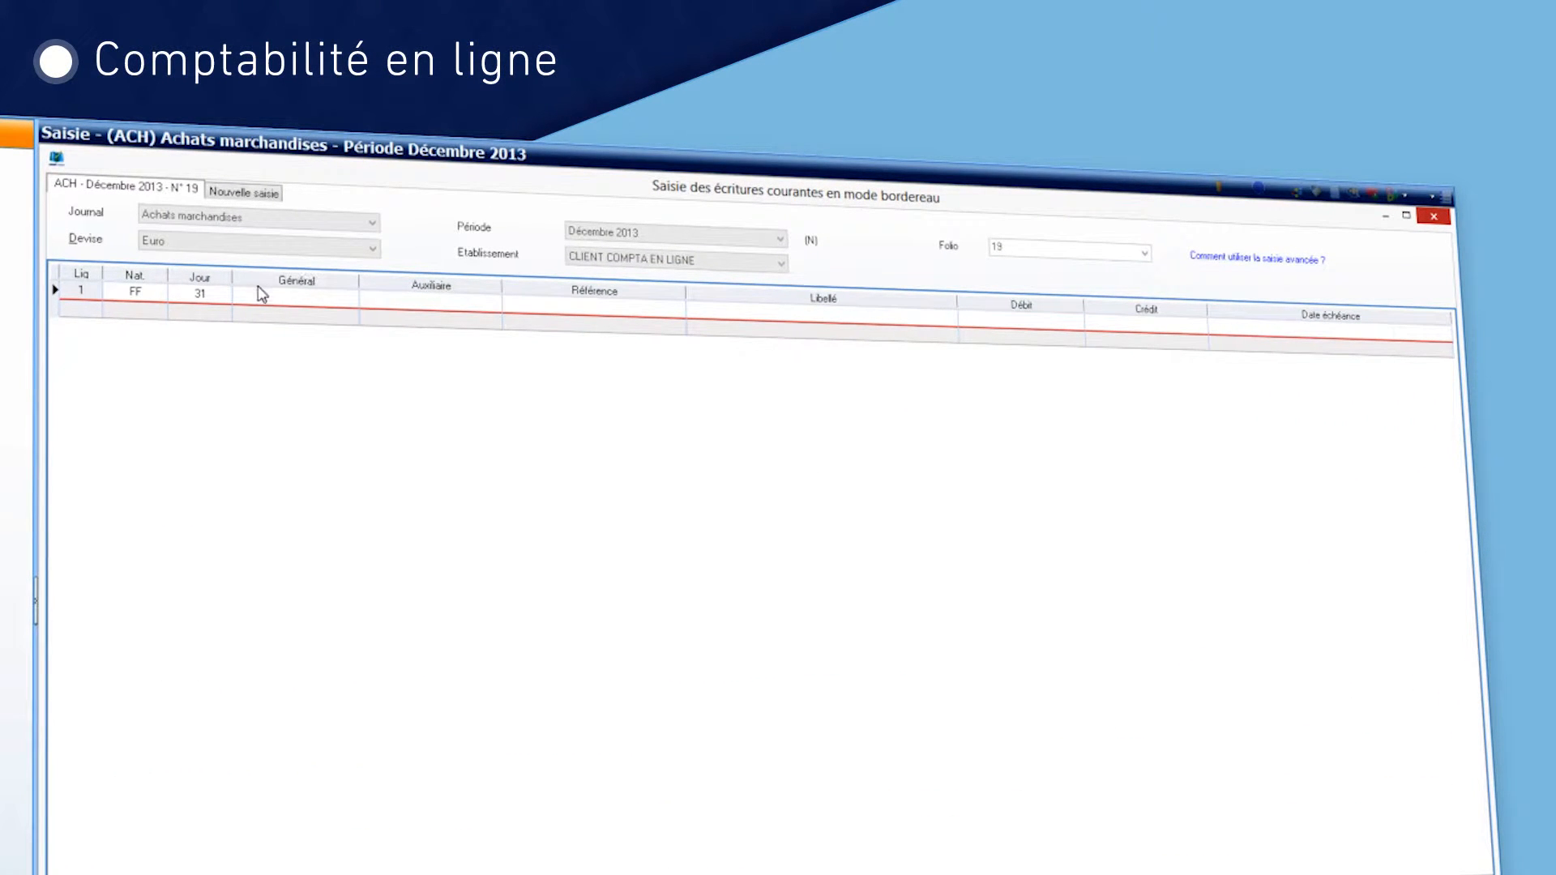
# Step: Enter the first invoice's expense line on day 1 with general account 626100, reference 123 and a debit of 20.00
pyautogui.click(217, 296)
pyautogui.write('8')
pyautogui.press('Tab')
pyautogui.write('626100')
pyautogui.press('Tab')
pyautogui.write('123')
pyautogui.press('Tab')
pyautogui.press('Tab')
pyautogui.write('20')
pyautogui.press('Tab')
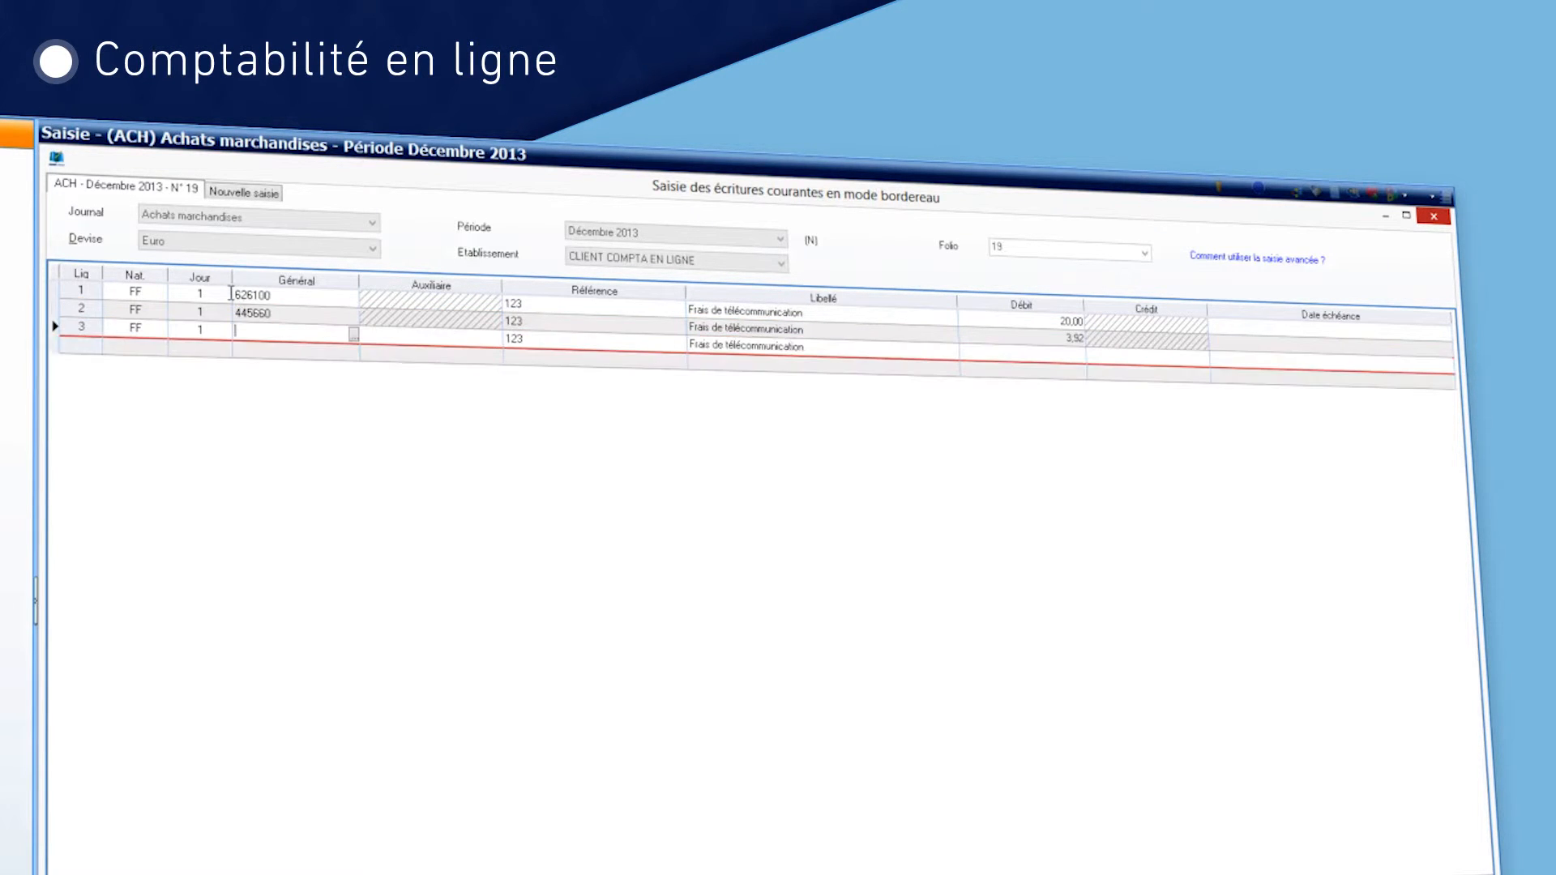
# Step: Complete the invoice's third line with the BOX supplier account and validate the entry
pyautogui.write('BOX')
pyautogui.press('Tab')
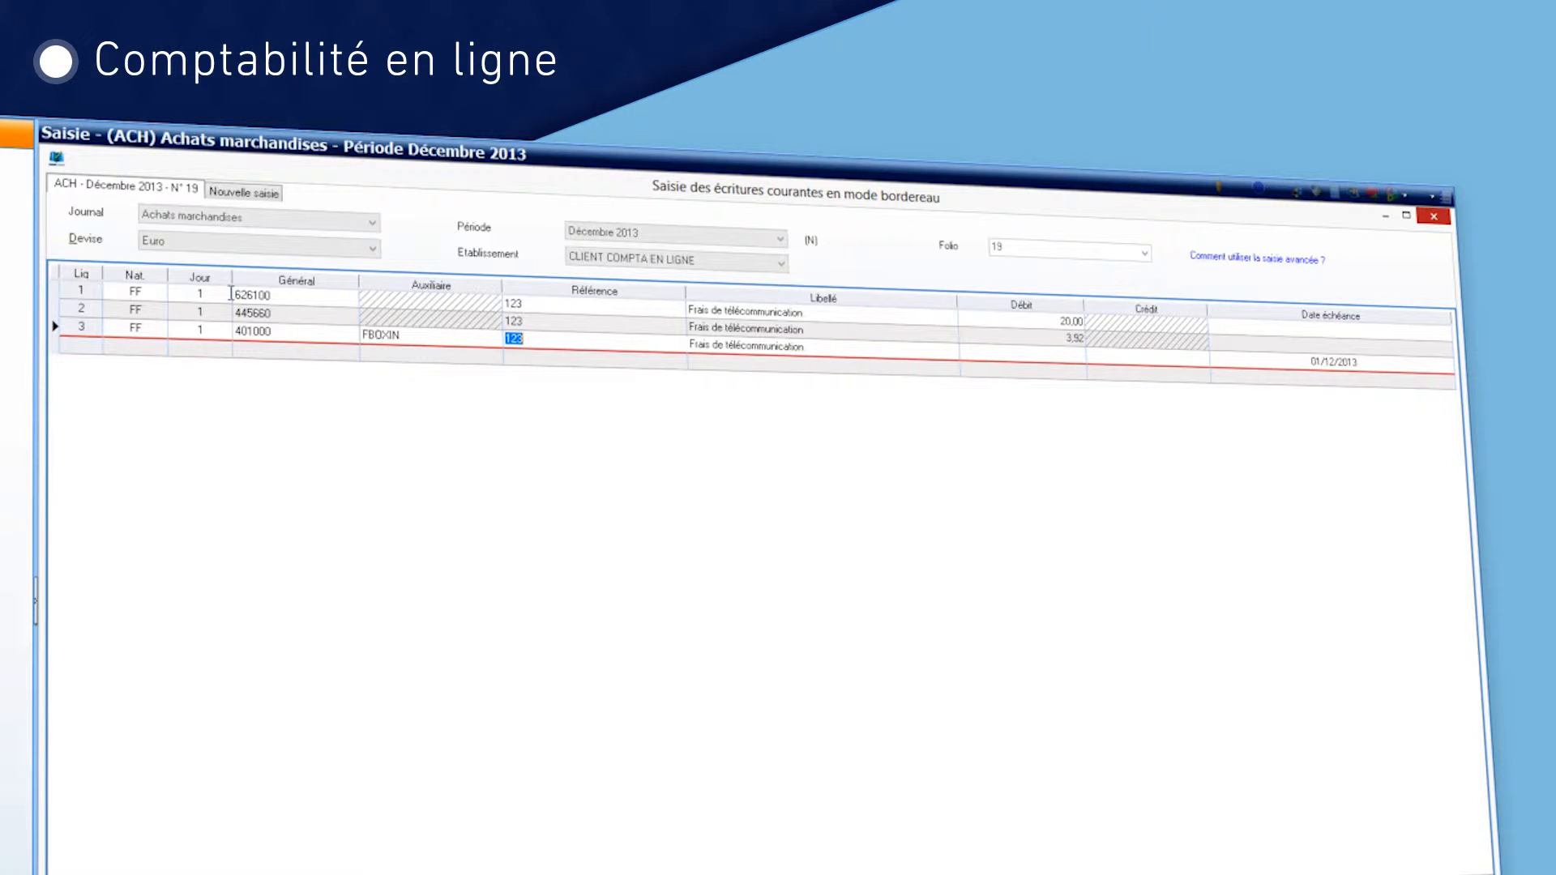
pyautogui.press('Return')
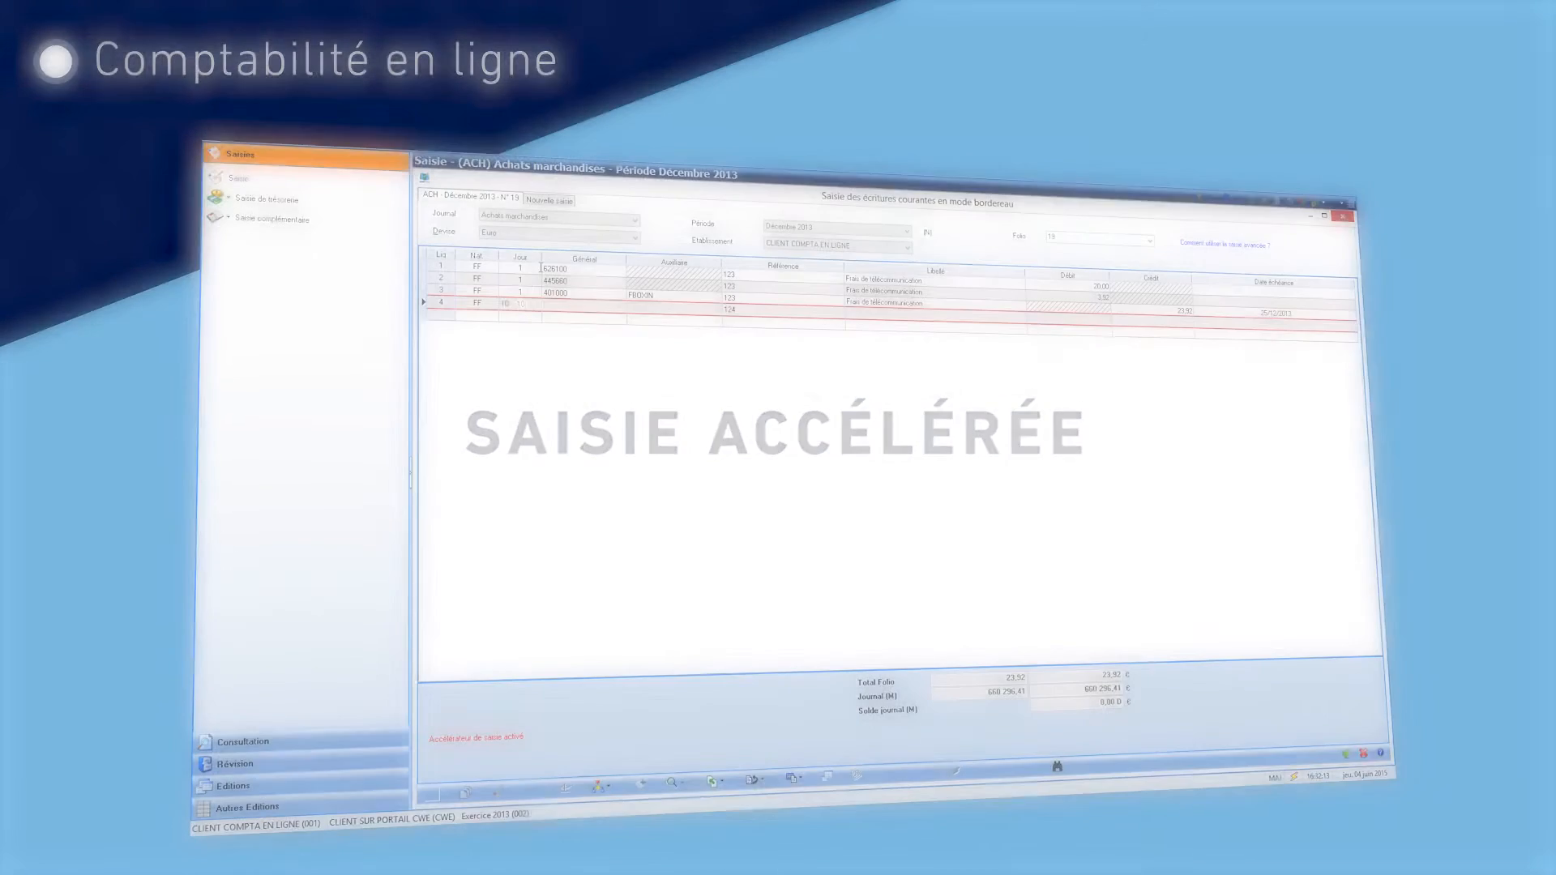
# Step: Enter the day 10 invoice for supplier BOX with reference 124, label BOX INTERNET, credit 29.00 and due date 25/12/2013
pyautogui.write('BOX')
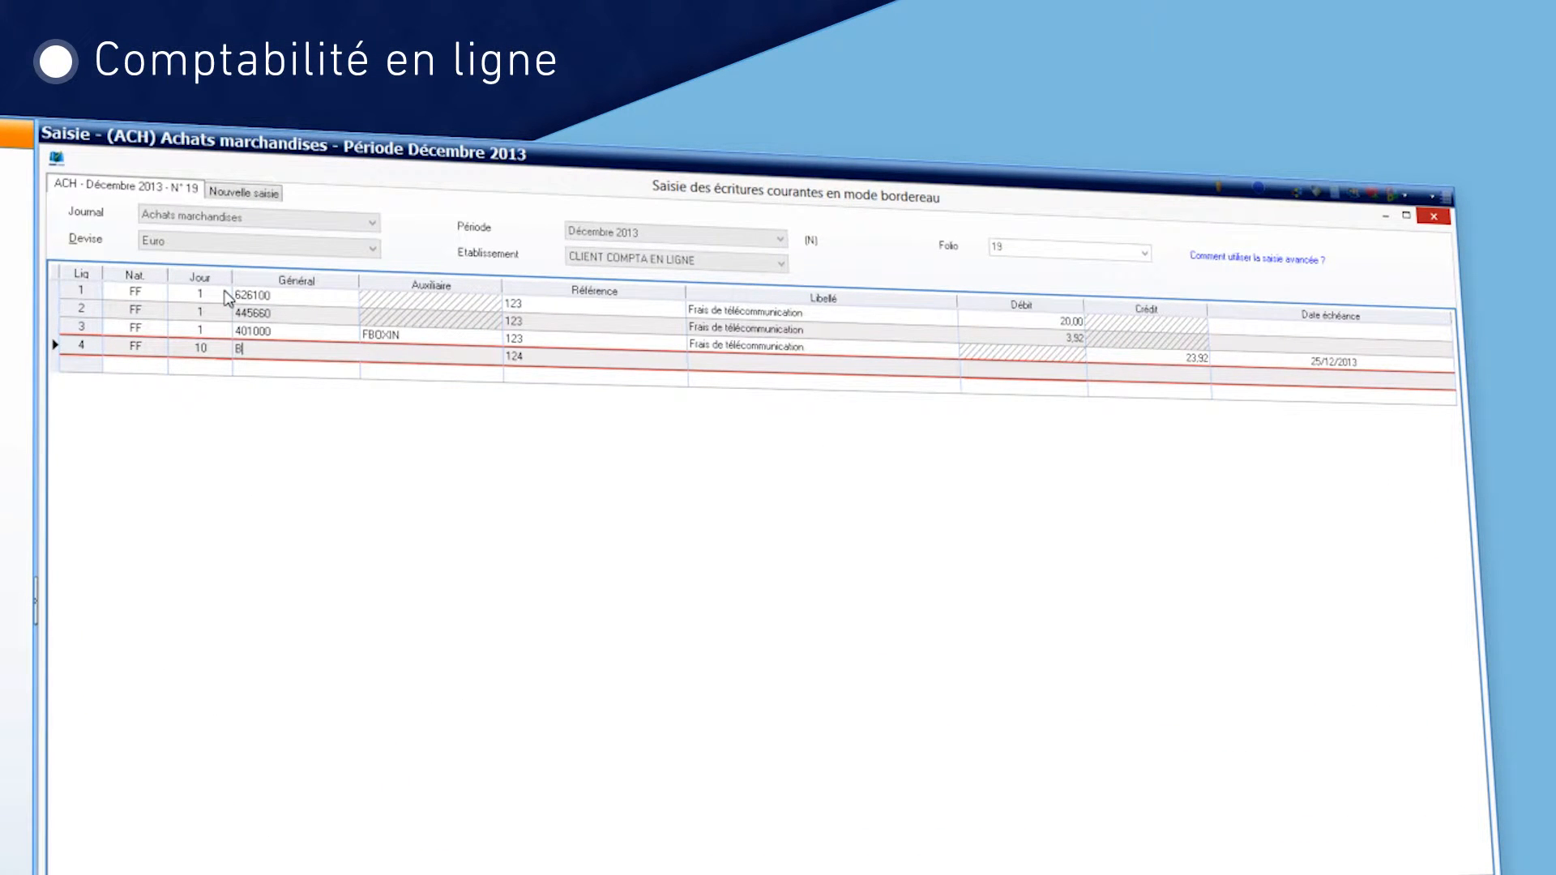
pyautogui.press('Return')
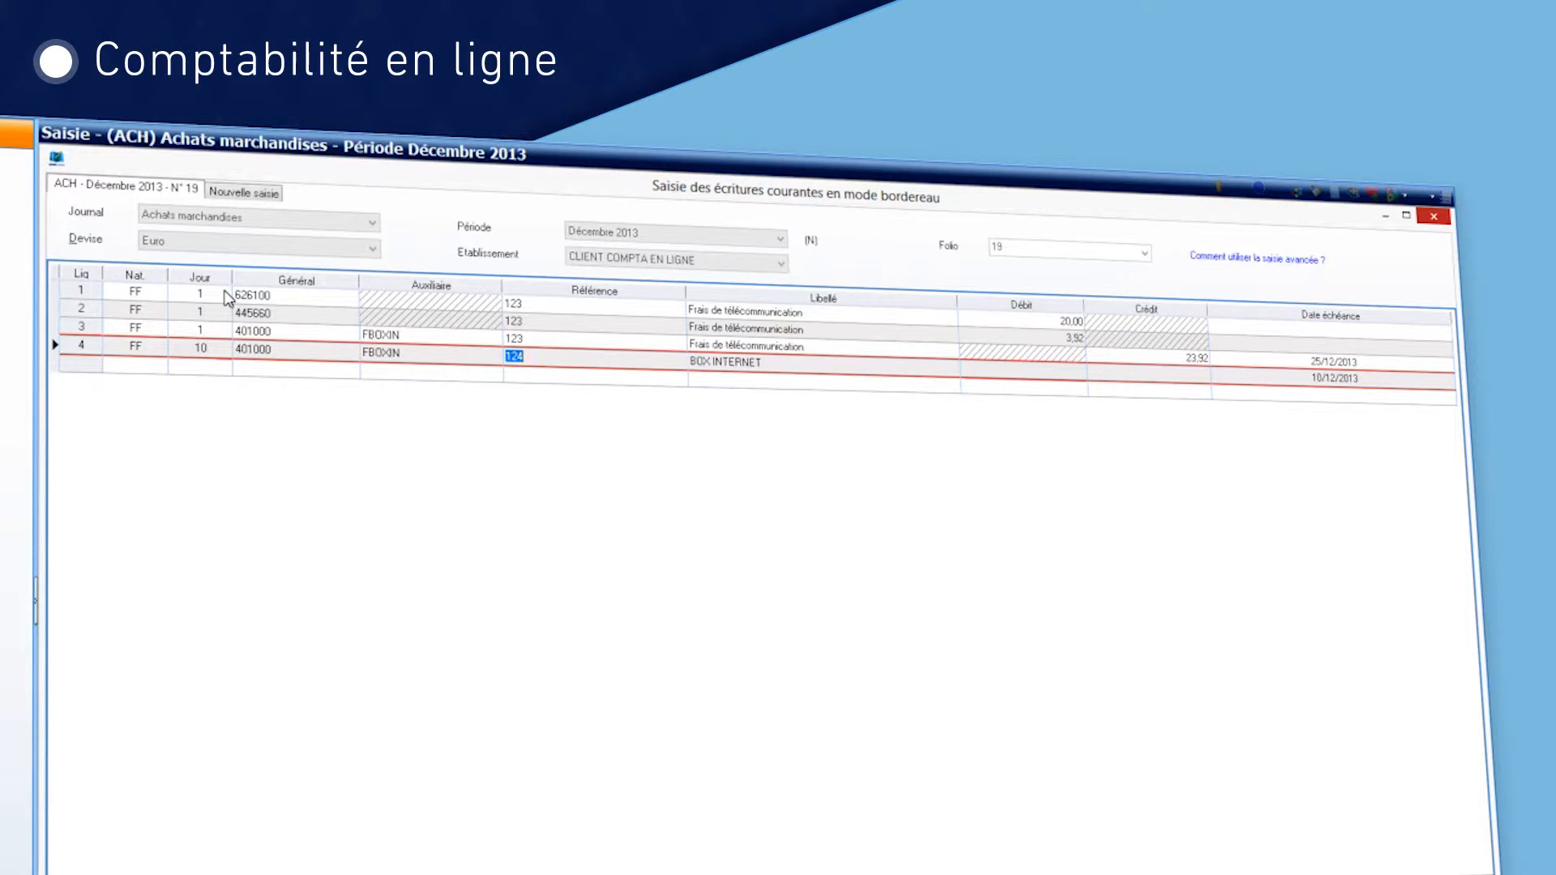
pyautogui.press('Return')
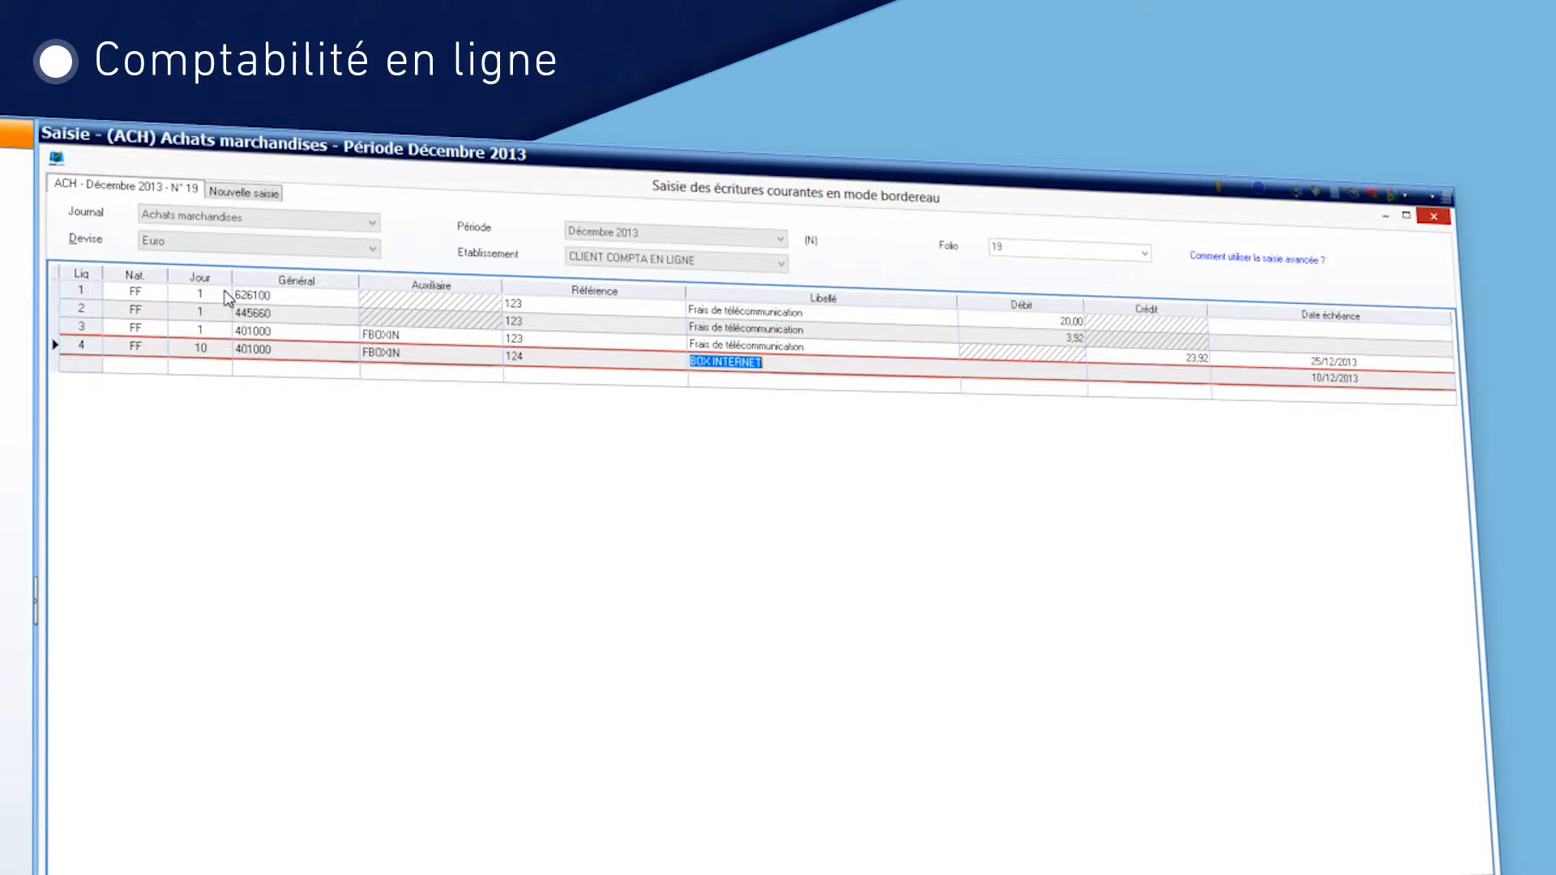
pyautogui.press('Return')
pyautogui.write('29')
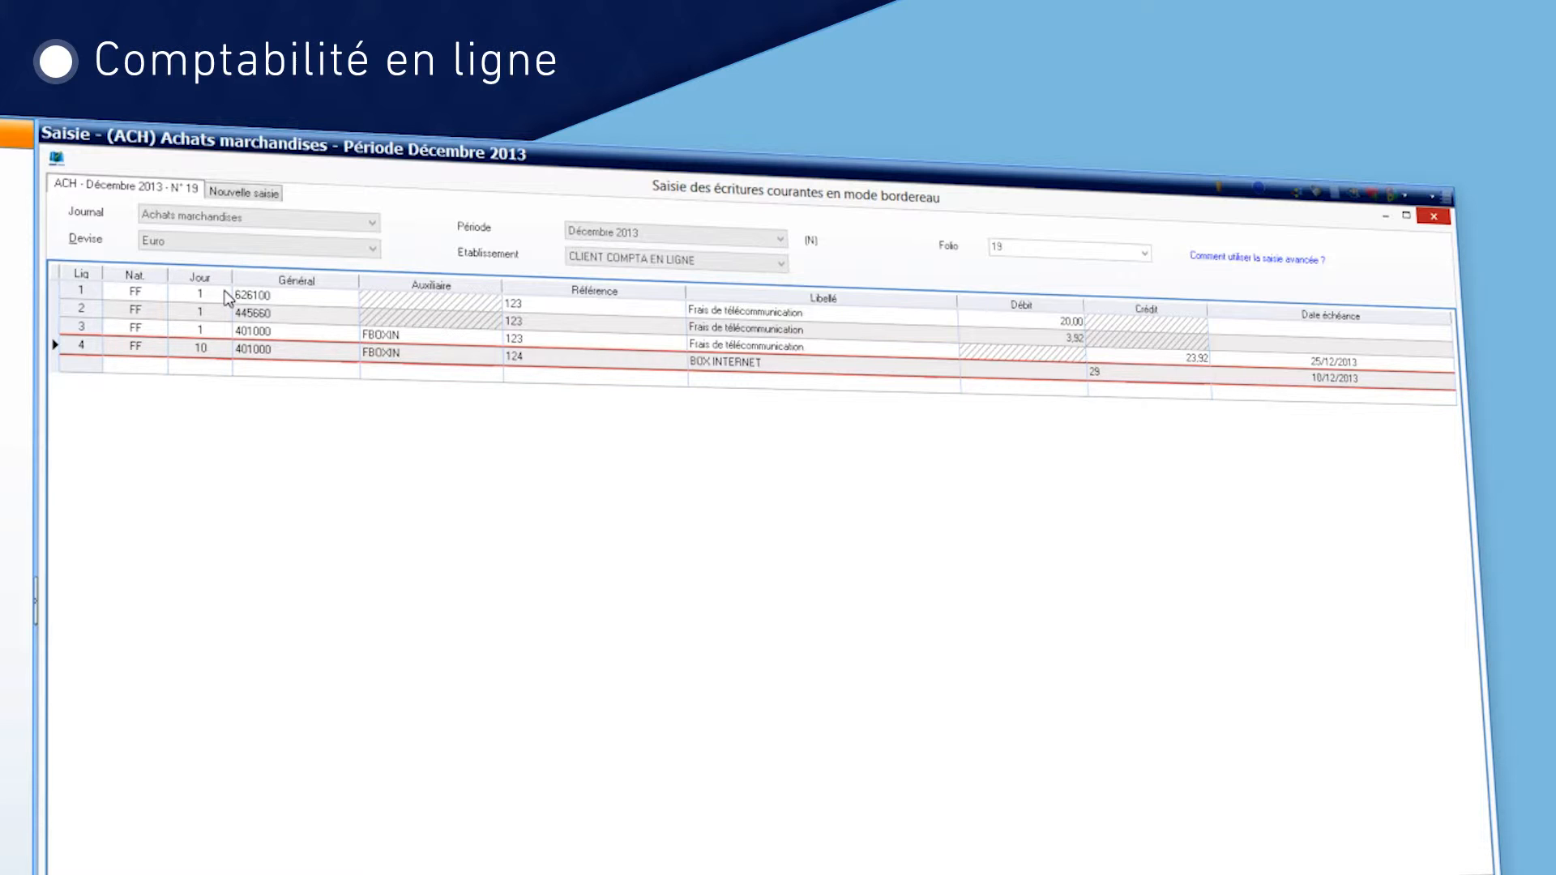
pyautogui.press('Return')
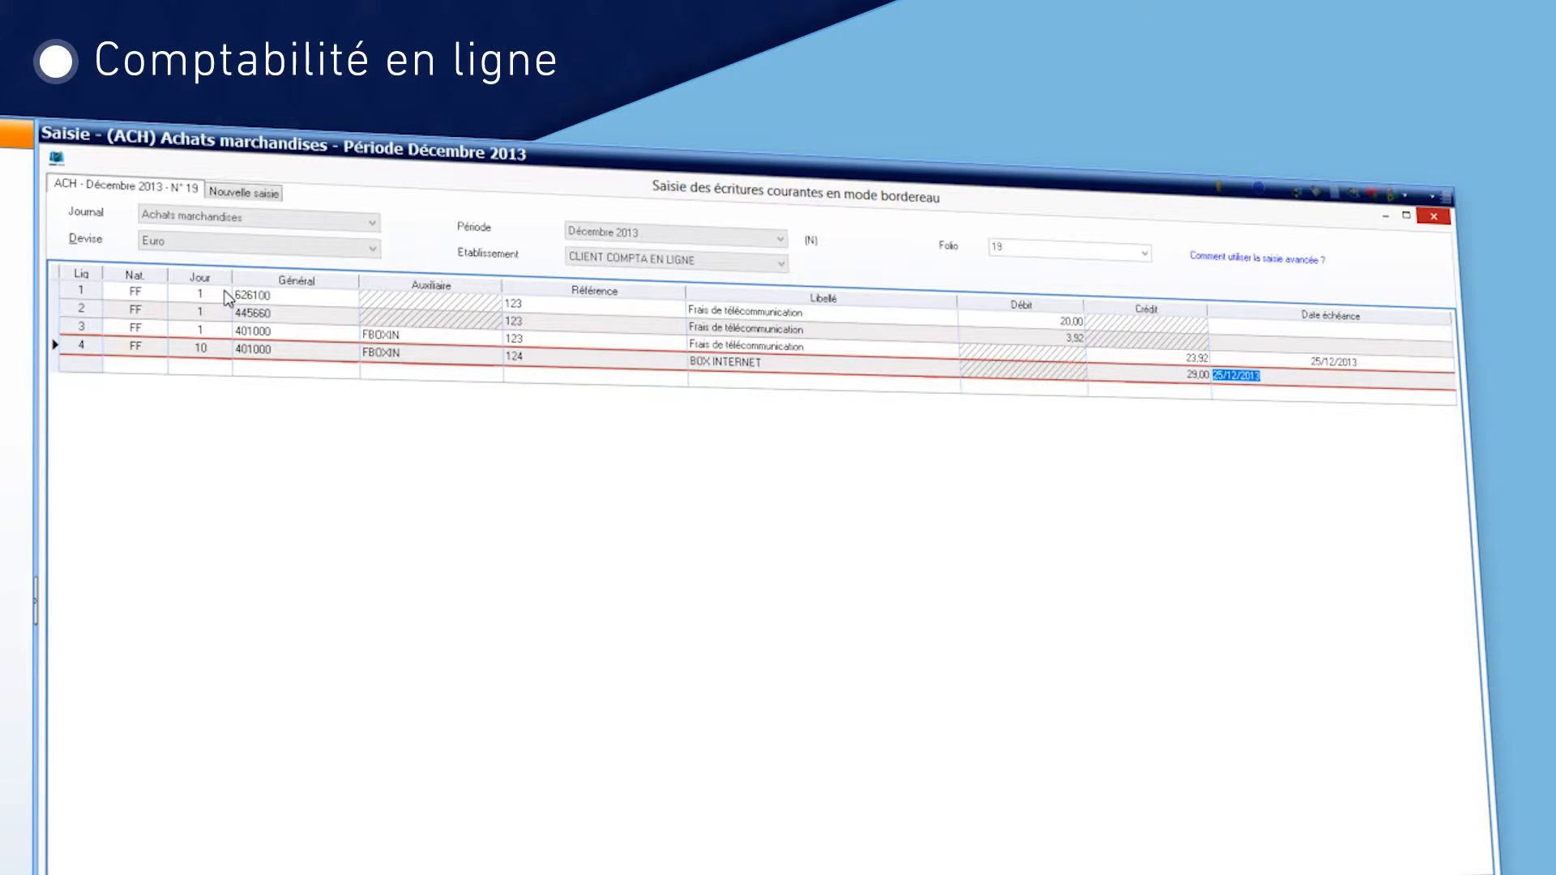
pyautogui.press('Return')
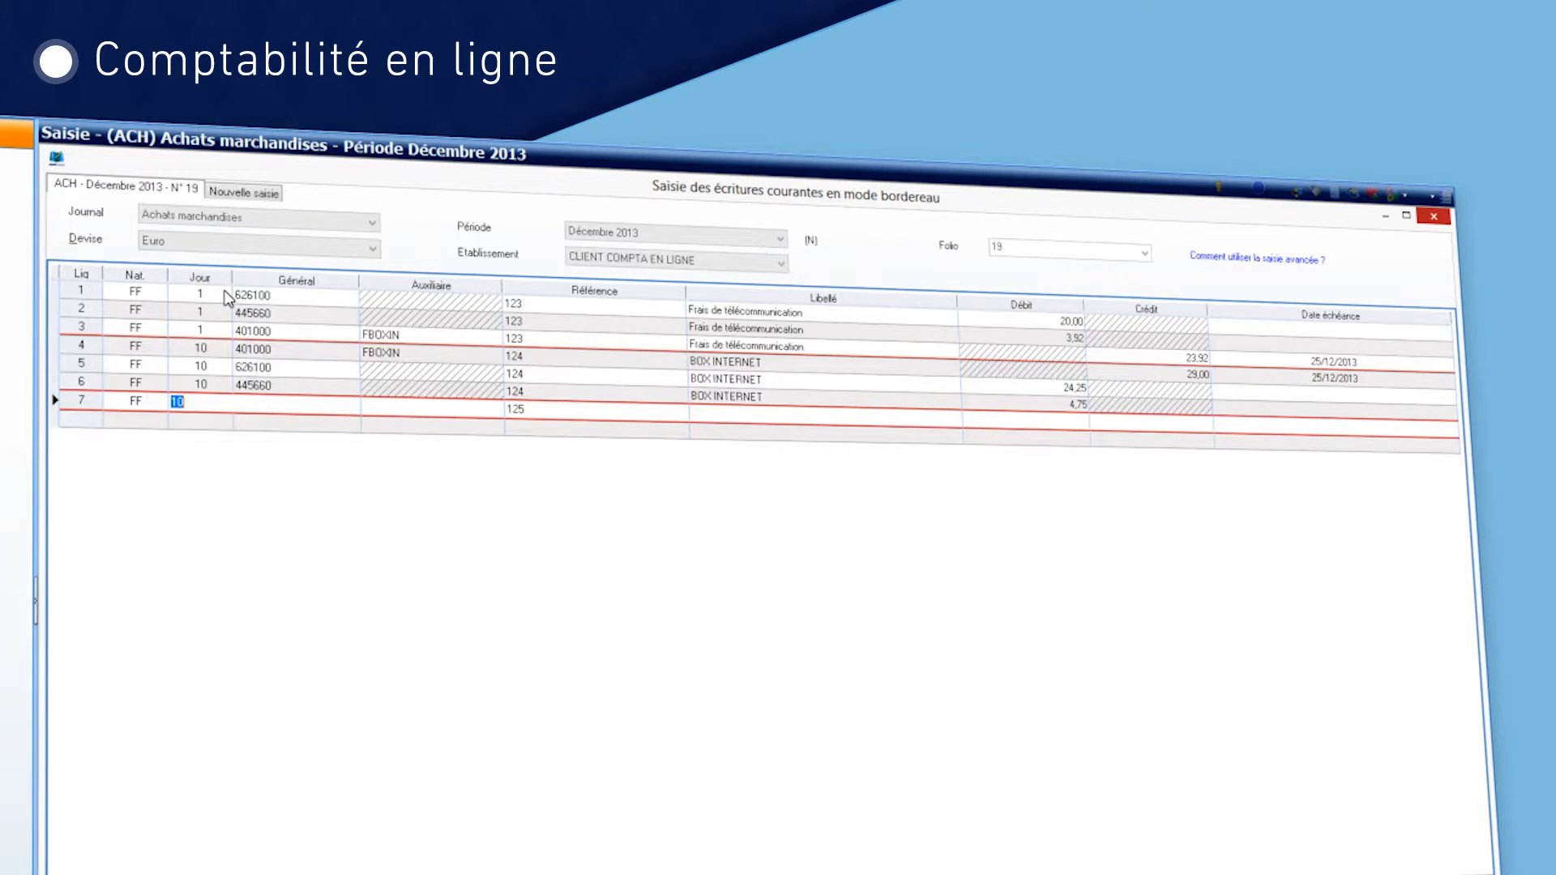
# Step: Add a third invoice using the BOX entry guide, with reference 125 and a credit of 33.00
pyautogui.rightClick(228, 298)
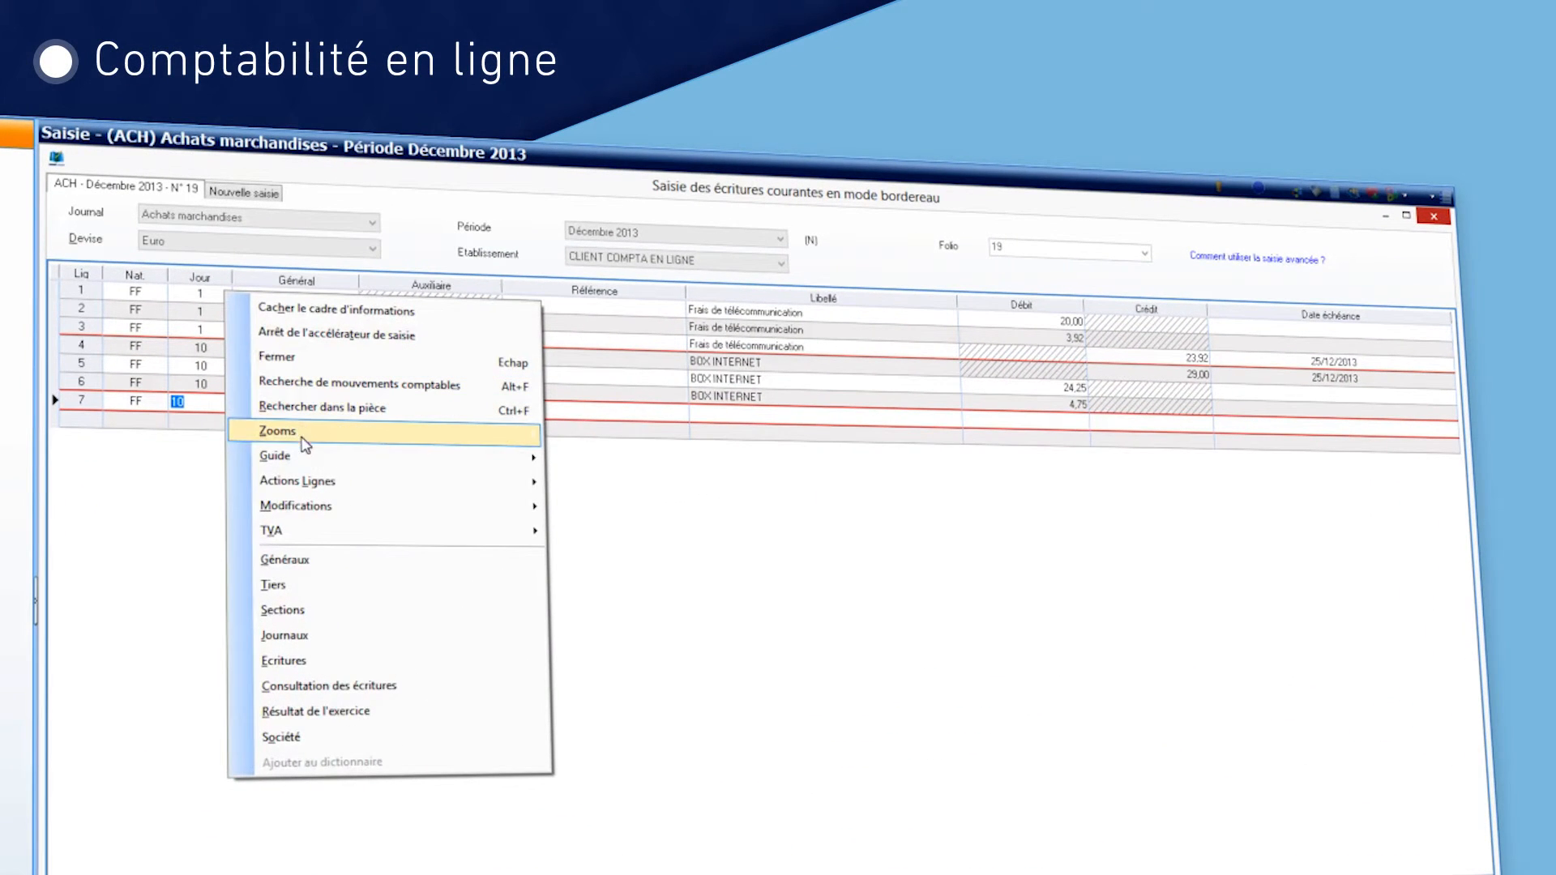
pyautogui.moveTo(304, 456)
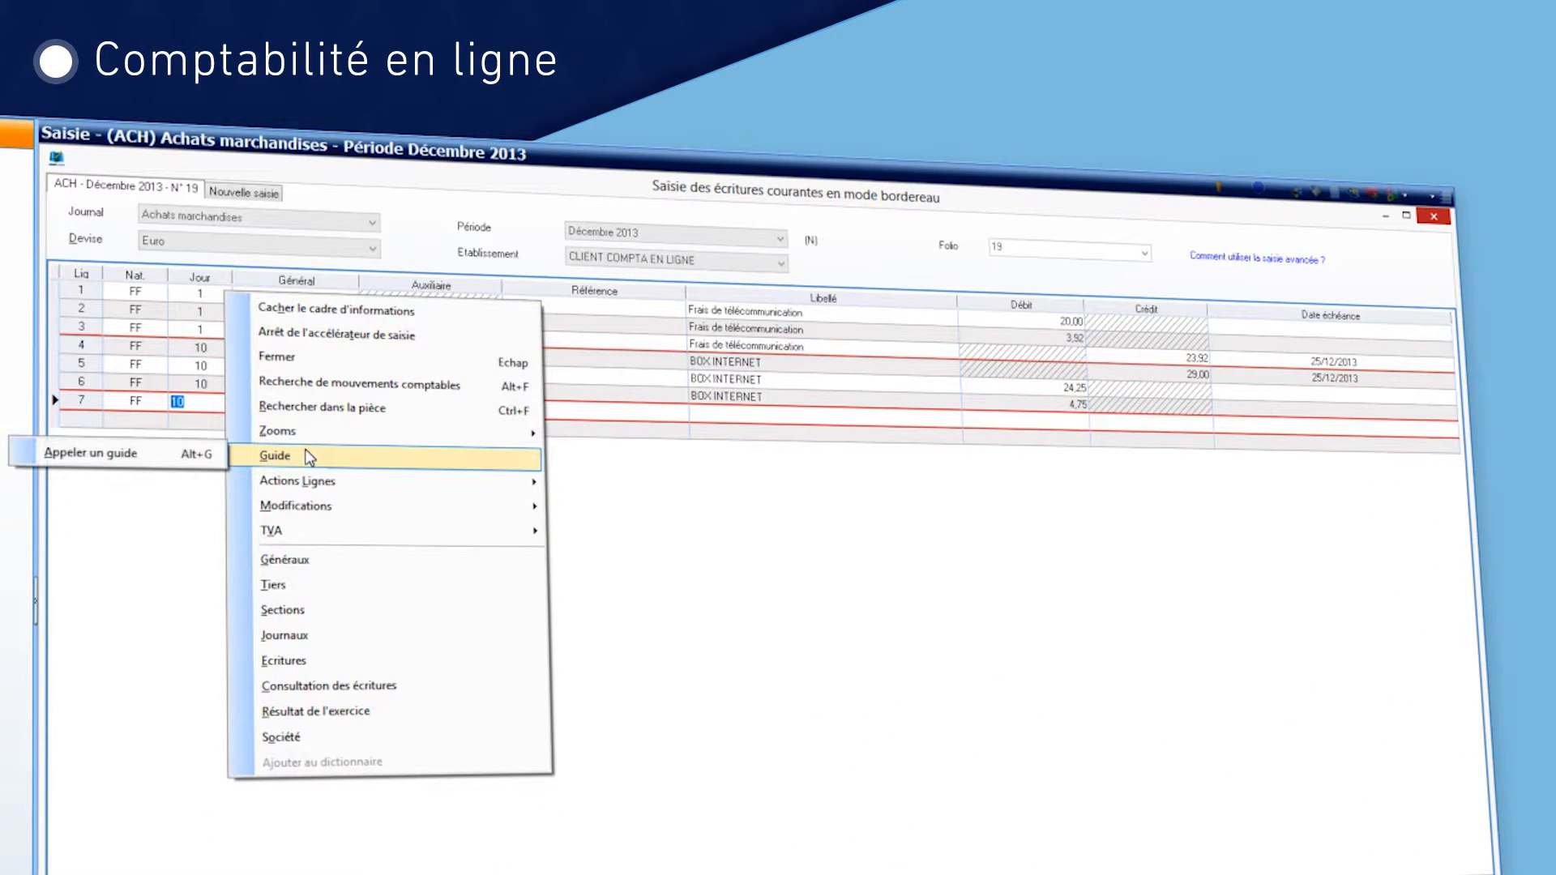
pyautogui.click(189, 459)
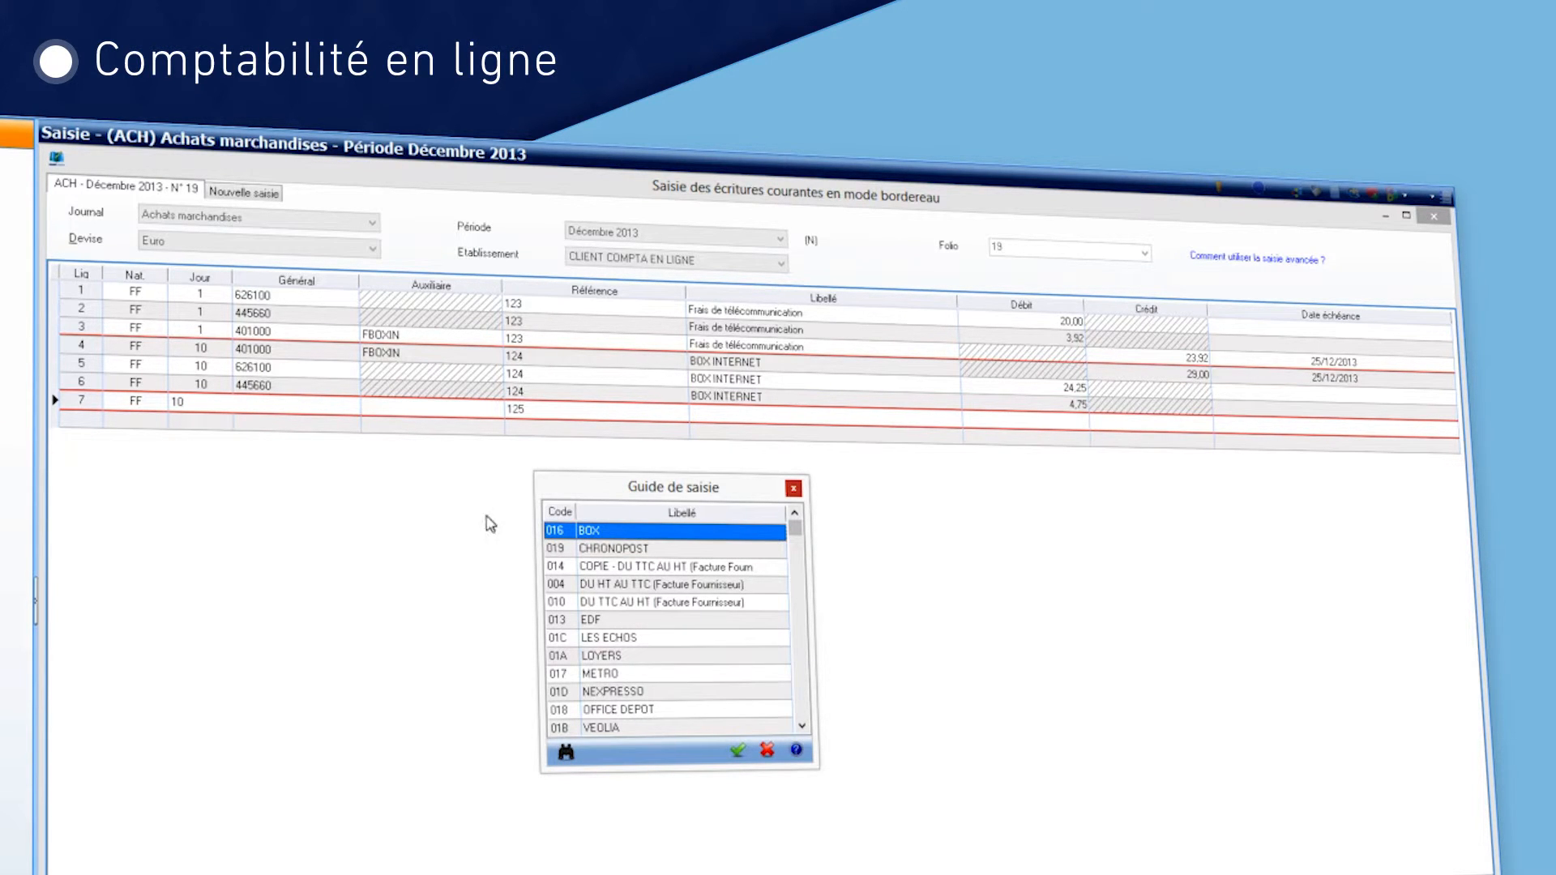
pyautogui.doubleClick(592, 537)
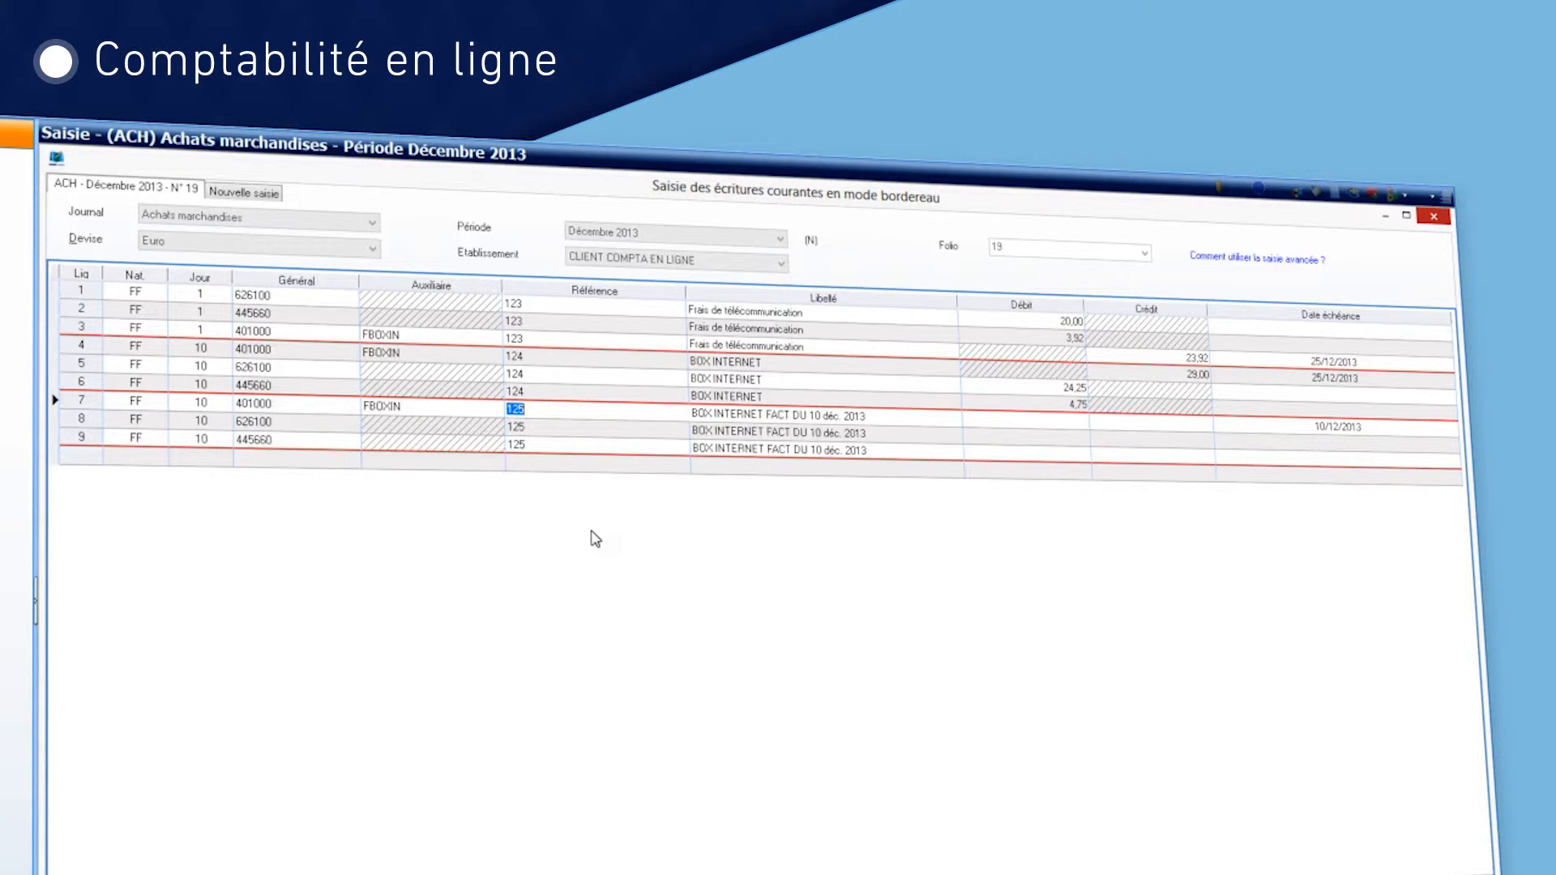
pyautogui.press('Tab')
pyautogui.write('33')
pyautogui.press('Return')
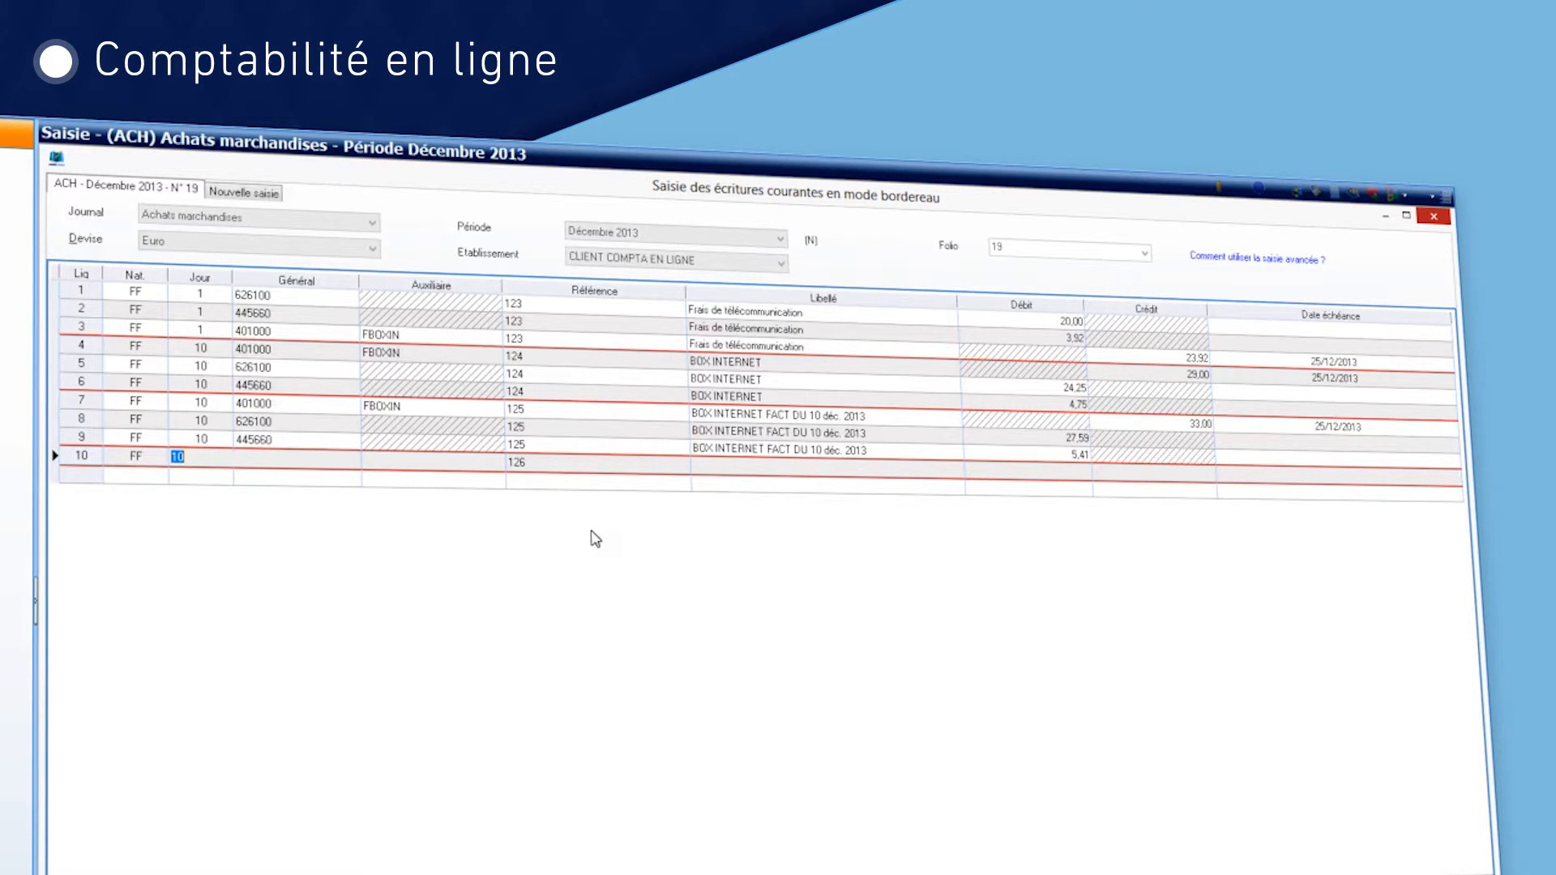
# Step: Discard the empty line 10, save the purchases entries and return to the journal overview
pyautogui.press('Escape')
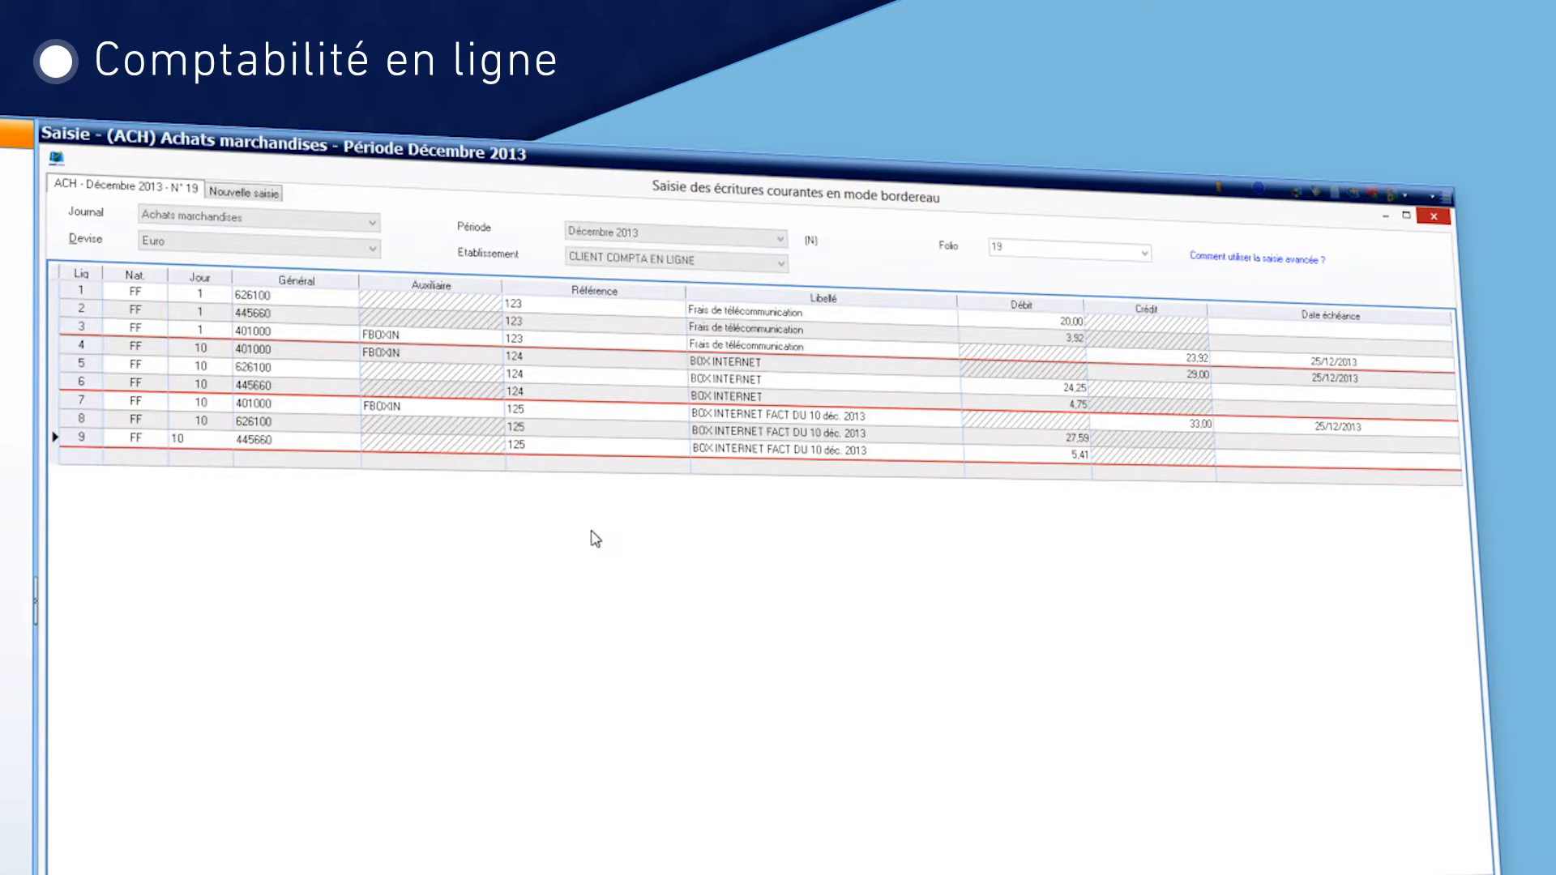
pyautogui.press('F10')
pyautogui.press('Escape')
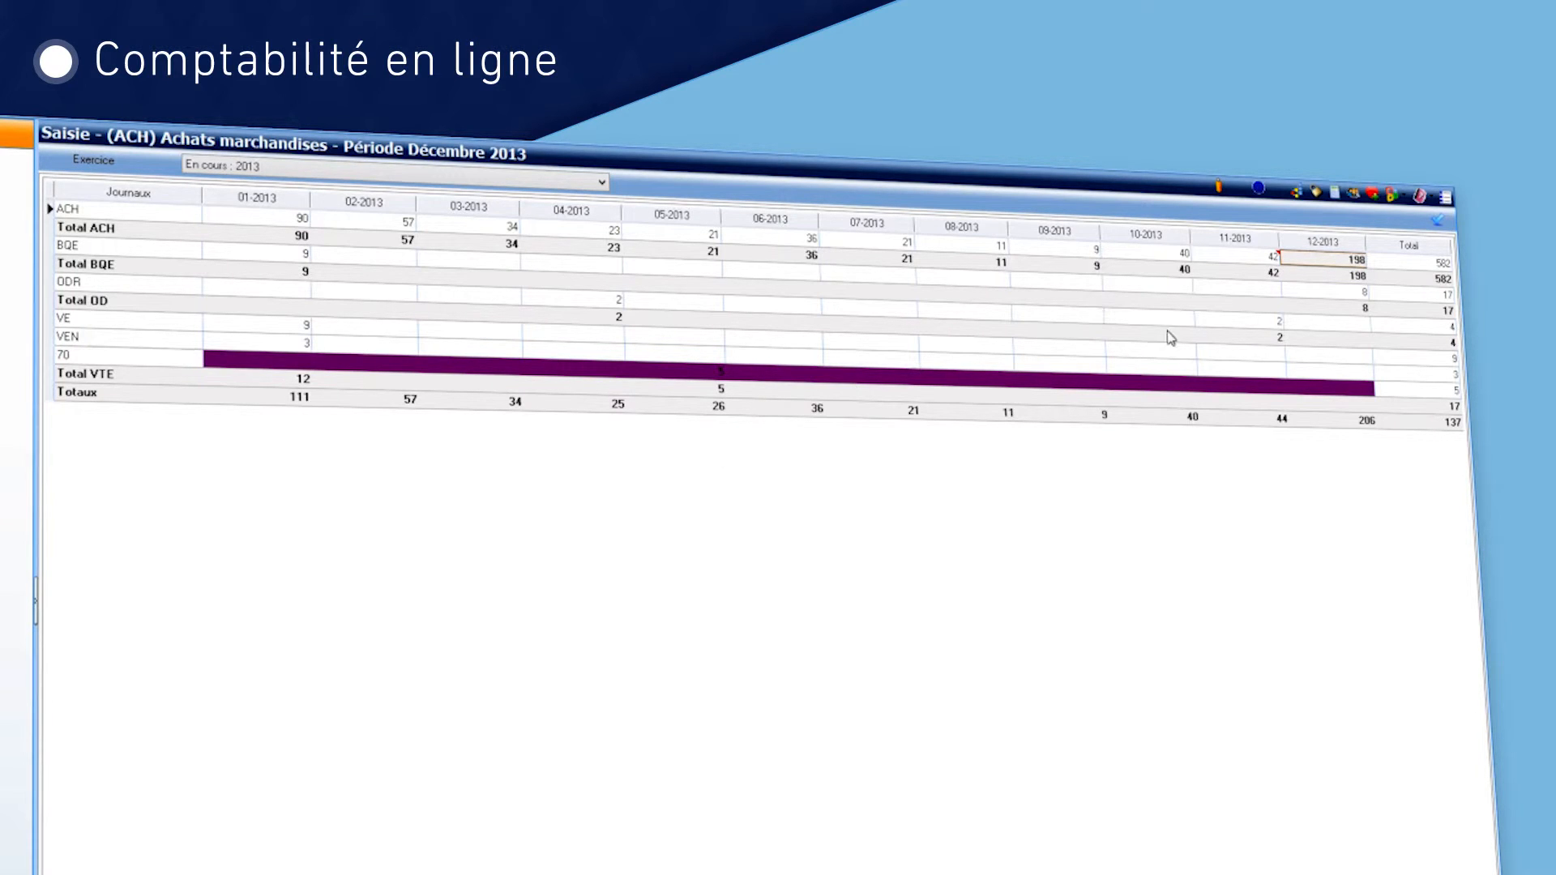
# Step: Record a payment to supplier BOX in the BQE bank journal for December 2013, on day 25 with reference 123456 and debit 33
pyautogui.click(1321, 293)
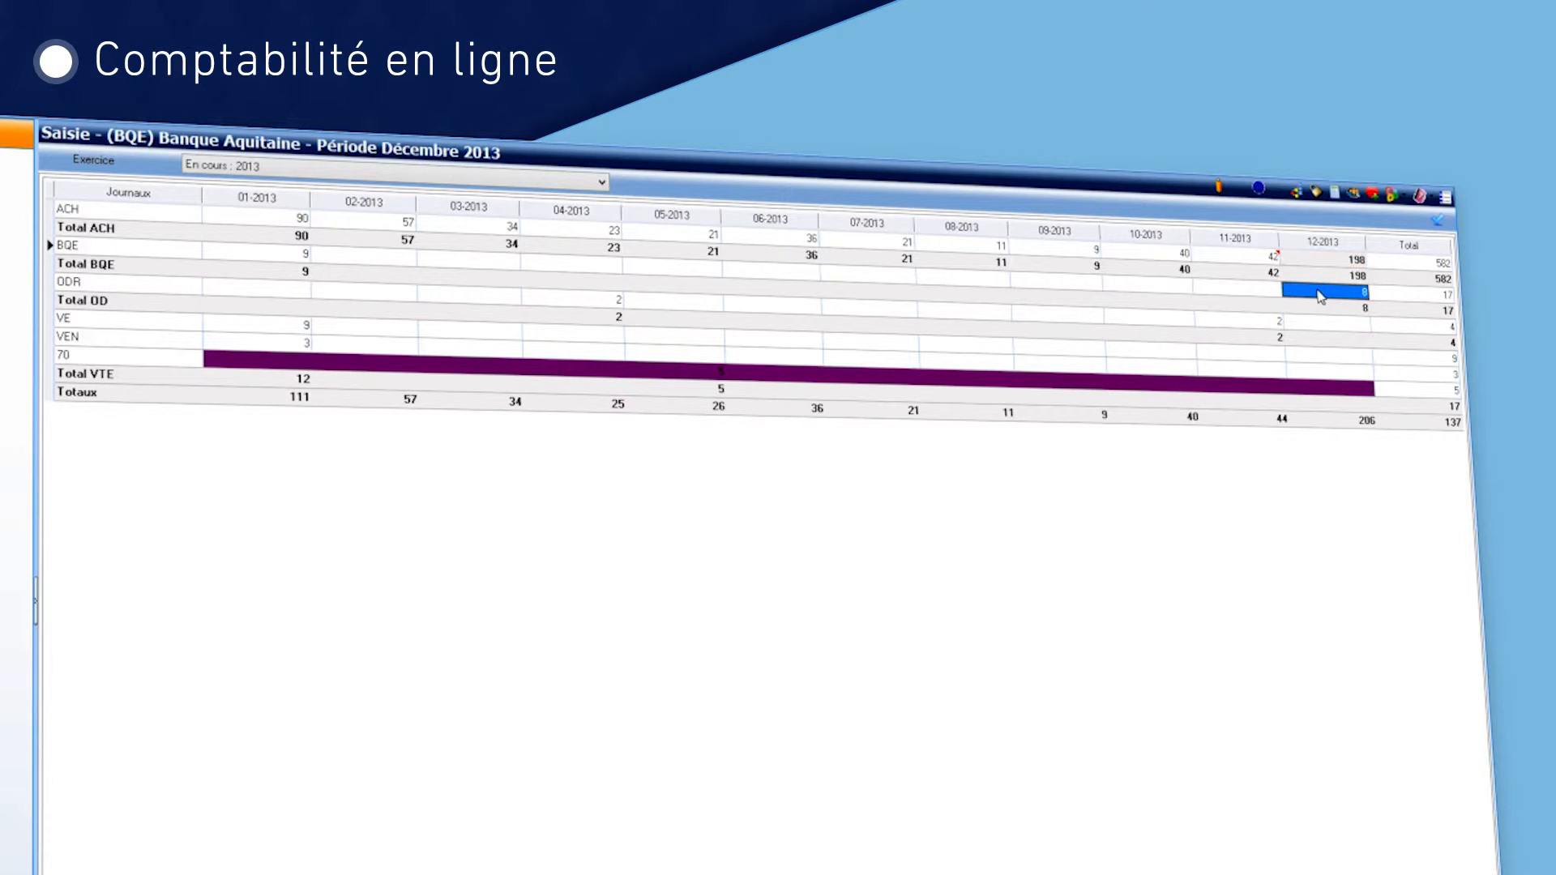
pyautogui.doubleClick(1321, 293)
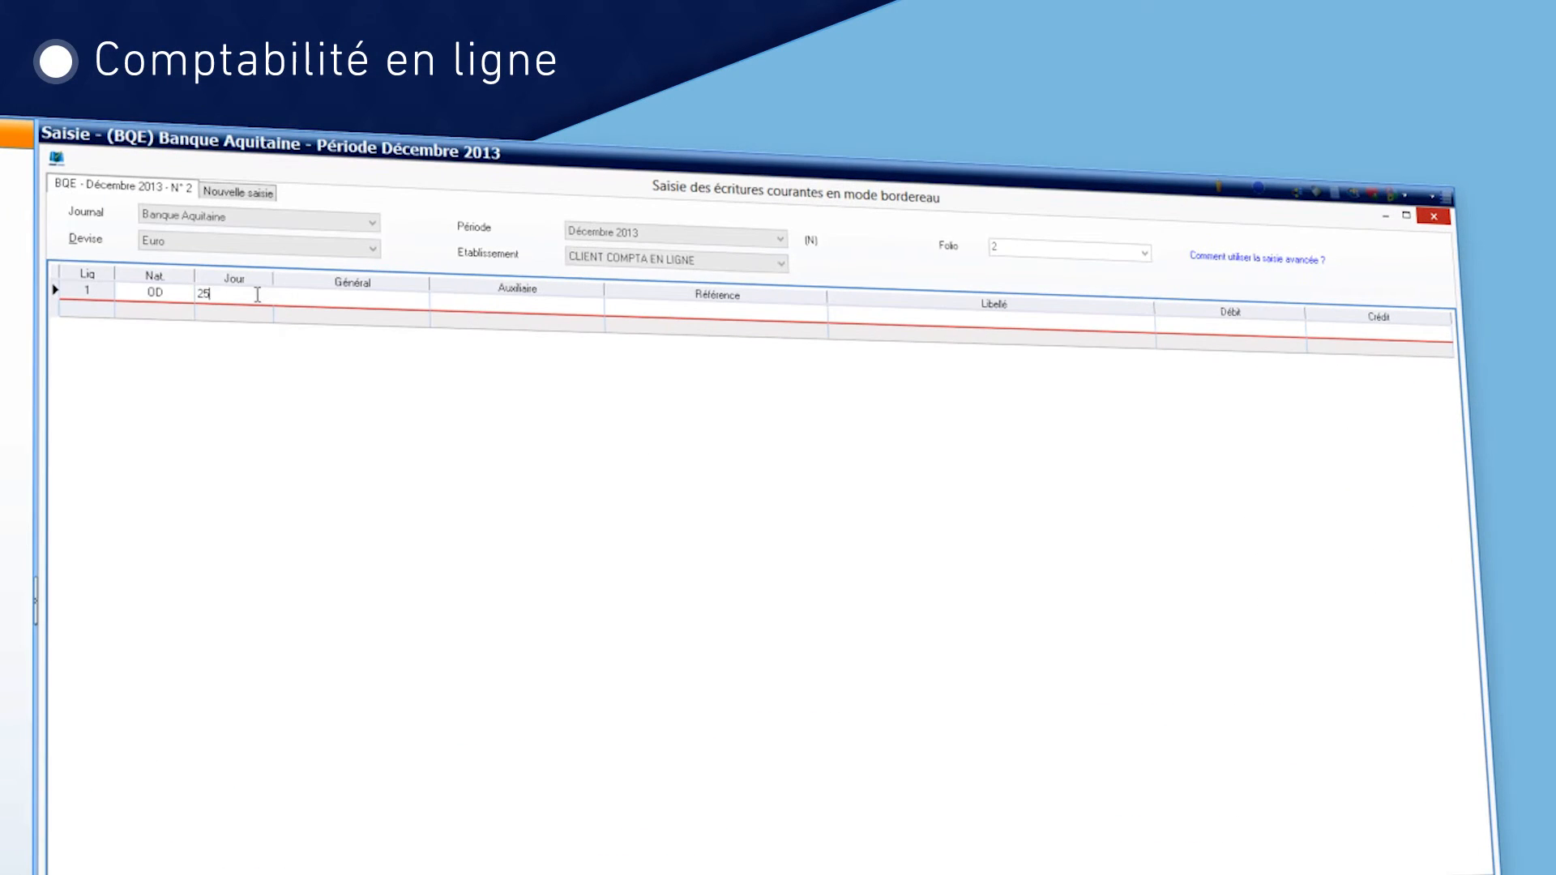
pyautogui.write('25')
pyautogui.press('Tab')
pyautogui.write('BOX')
pyautogui.press('Tab')
pyautogui.press('Tab')
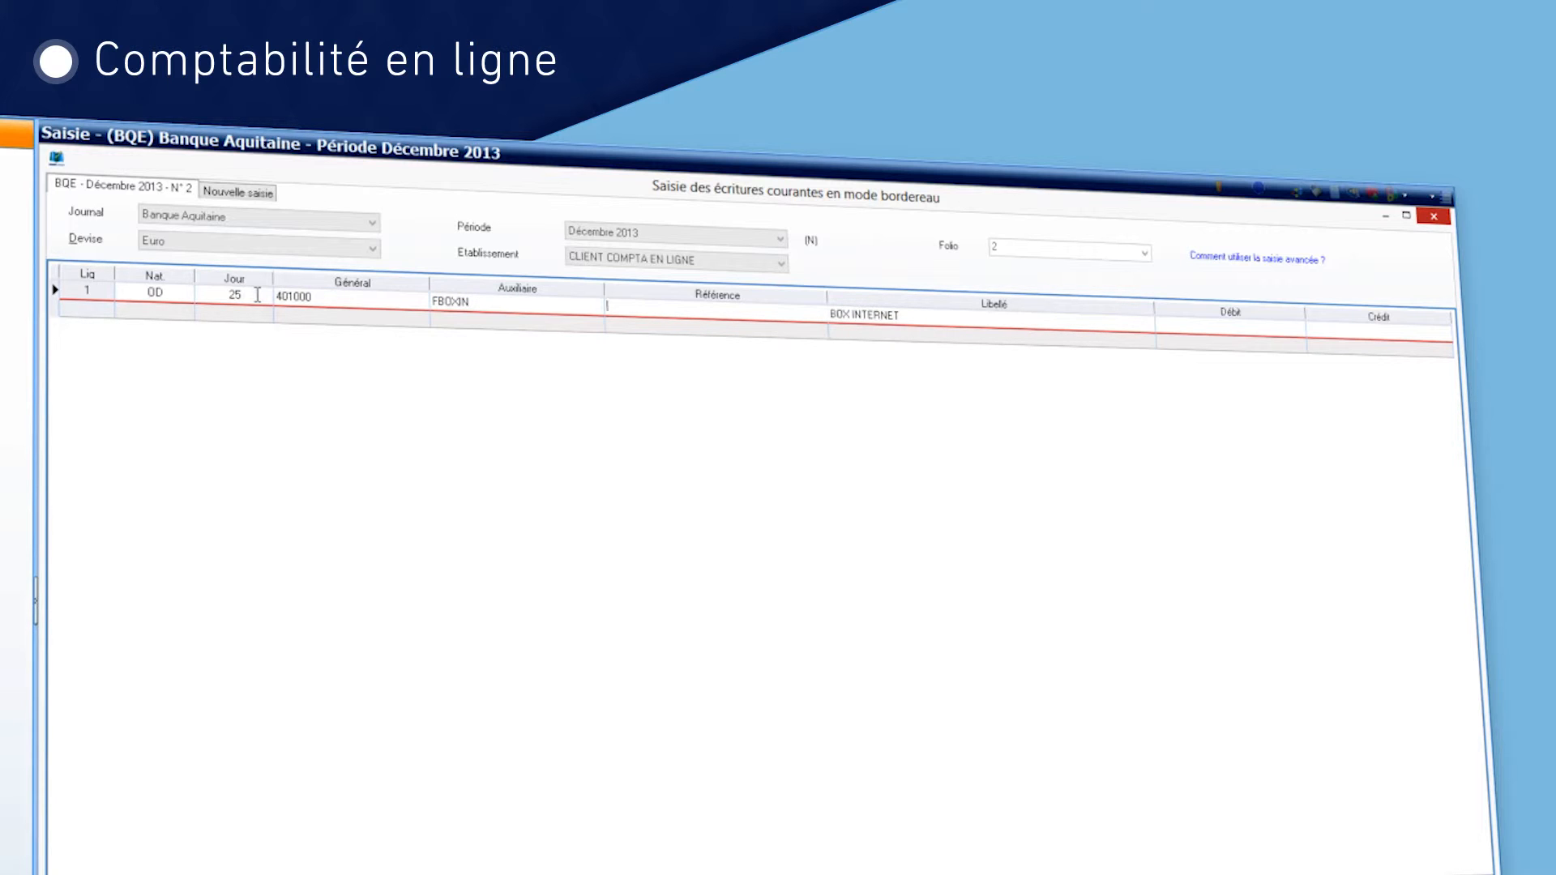
pyautogui.write('123456')
pyautogui.press('Tab')
pyautogui.press('Tab')
pyautogui.write('33')
pyautogui.press('Return')
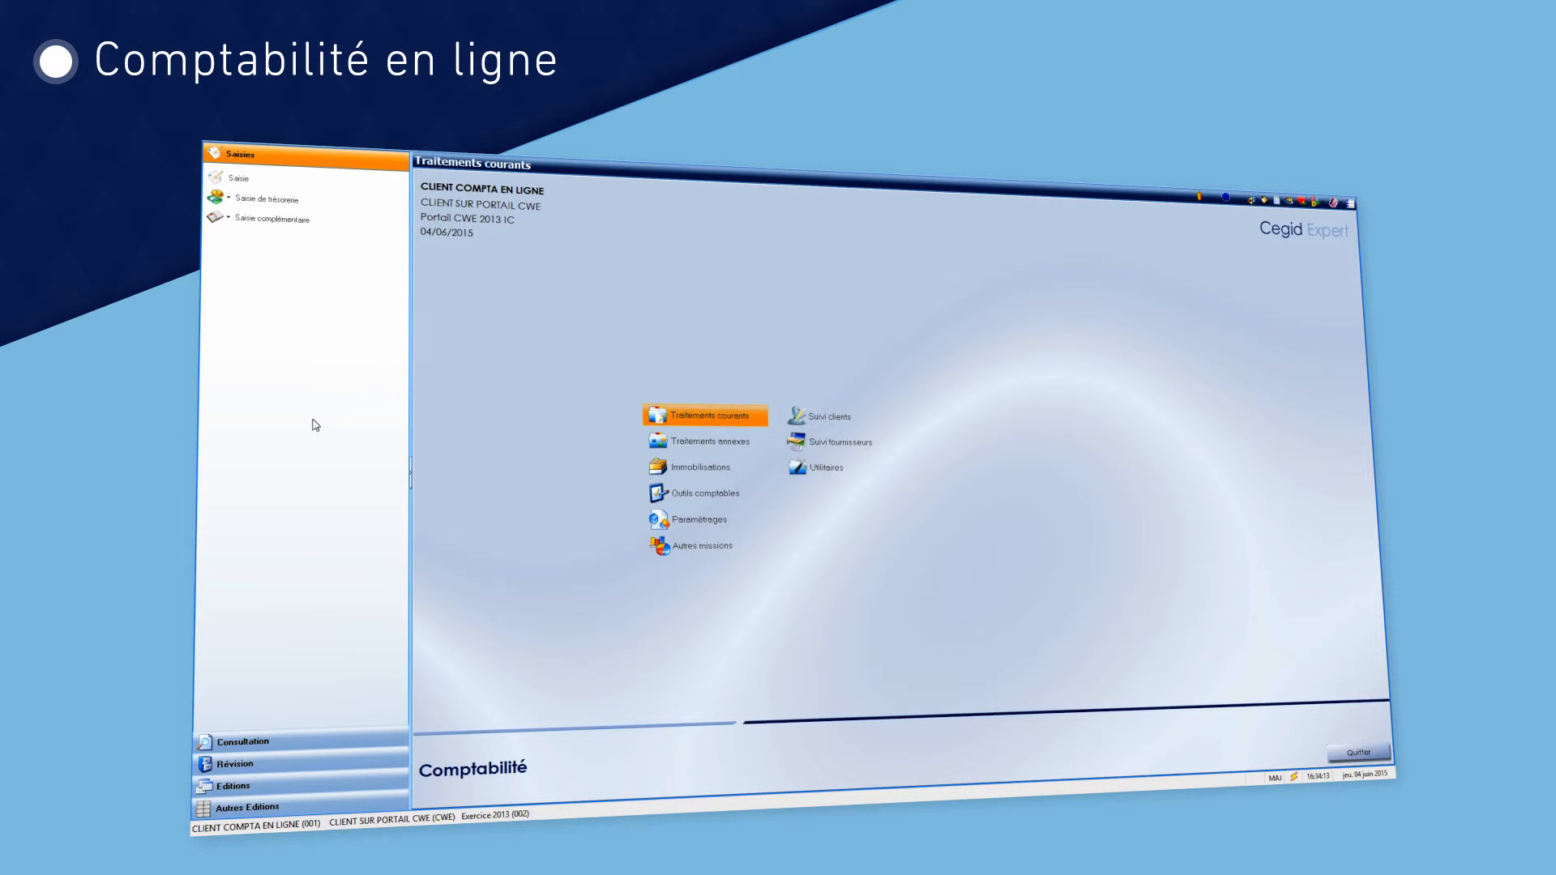
# Step: Consult the auxiliary accounts and open the entries of supplier account BOX INTERNET
pyautogui.click(271, 741)
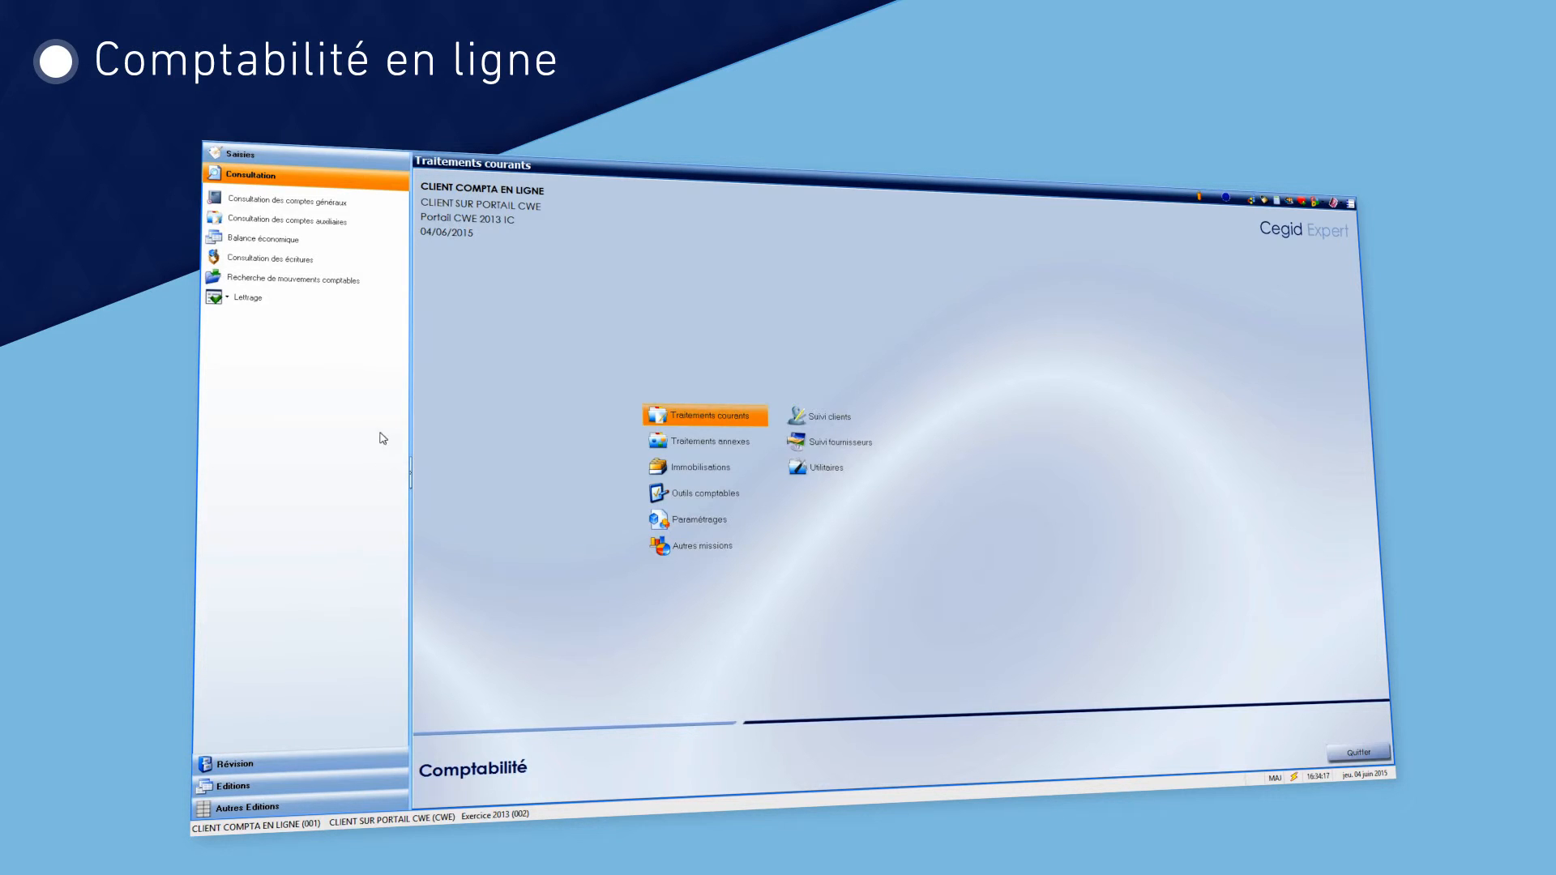
pyautogui.click(304, 226)
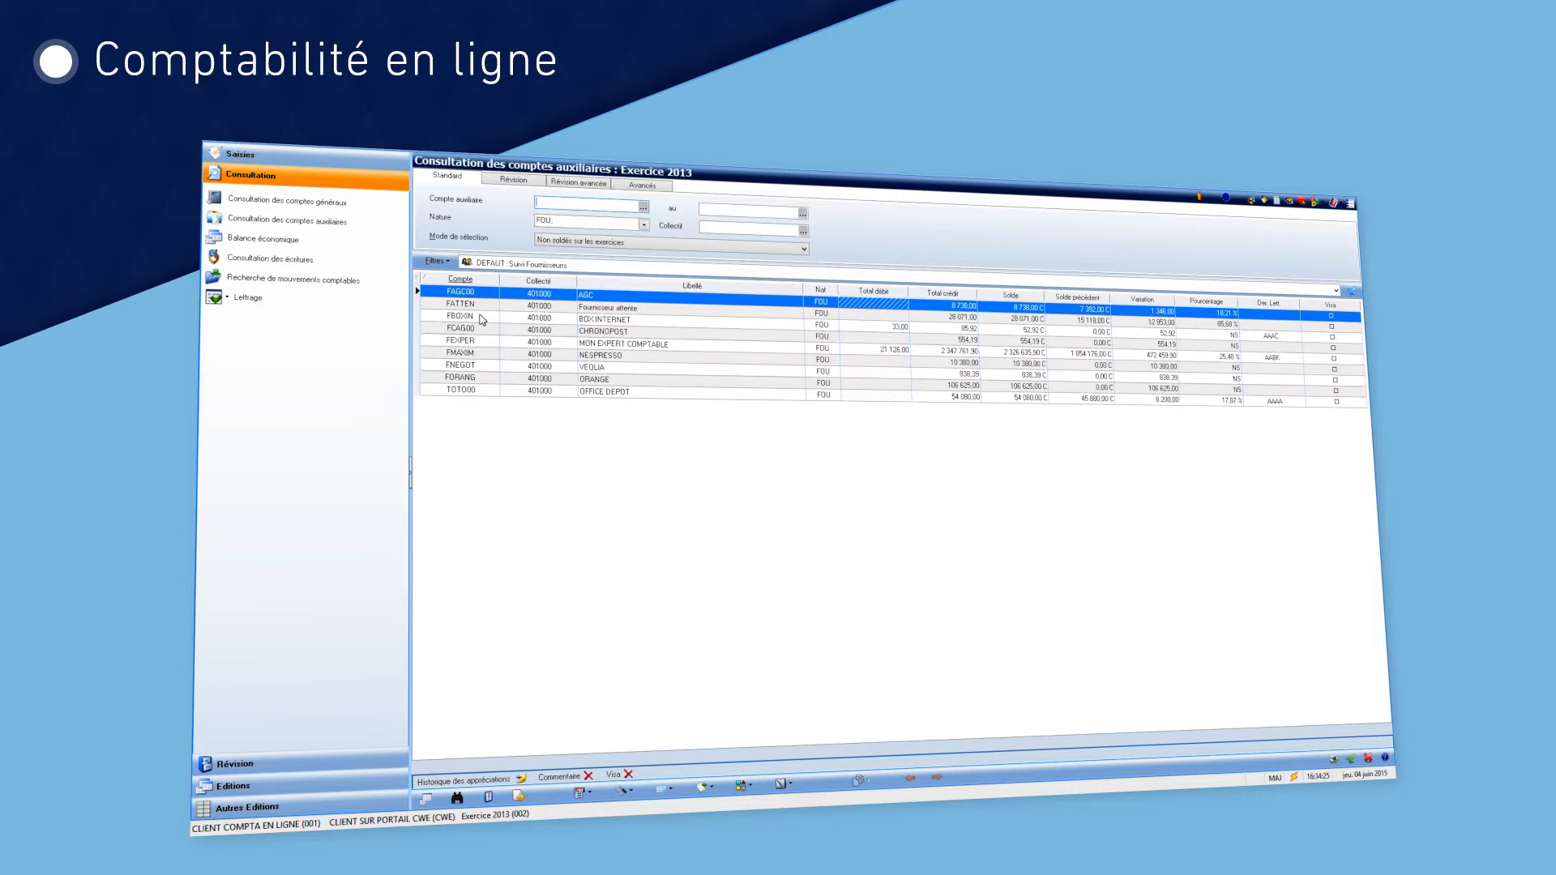
pyautogui.click(597, 321)
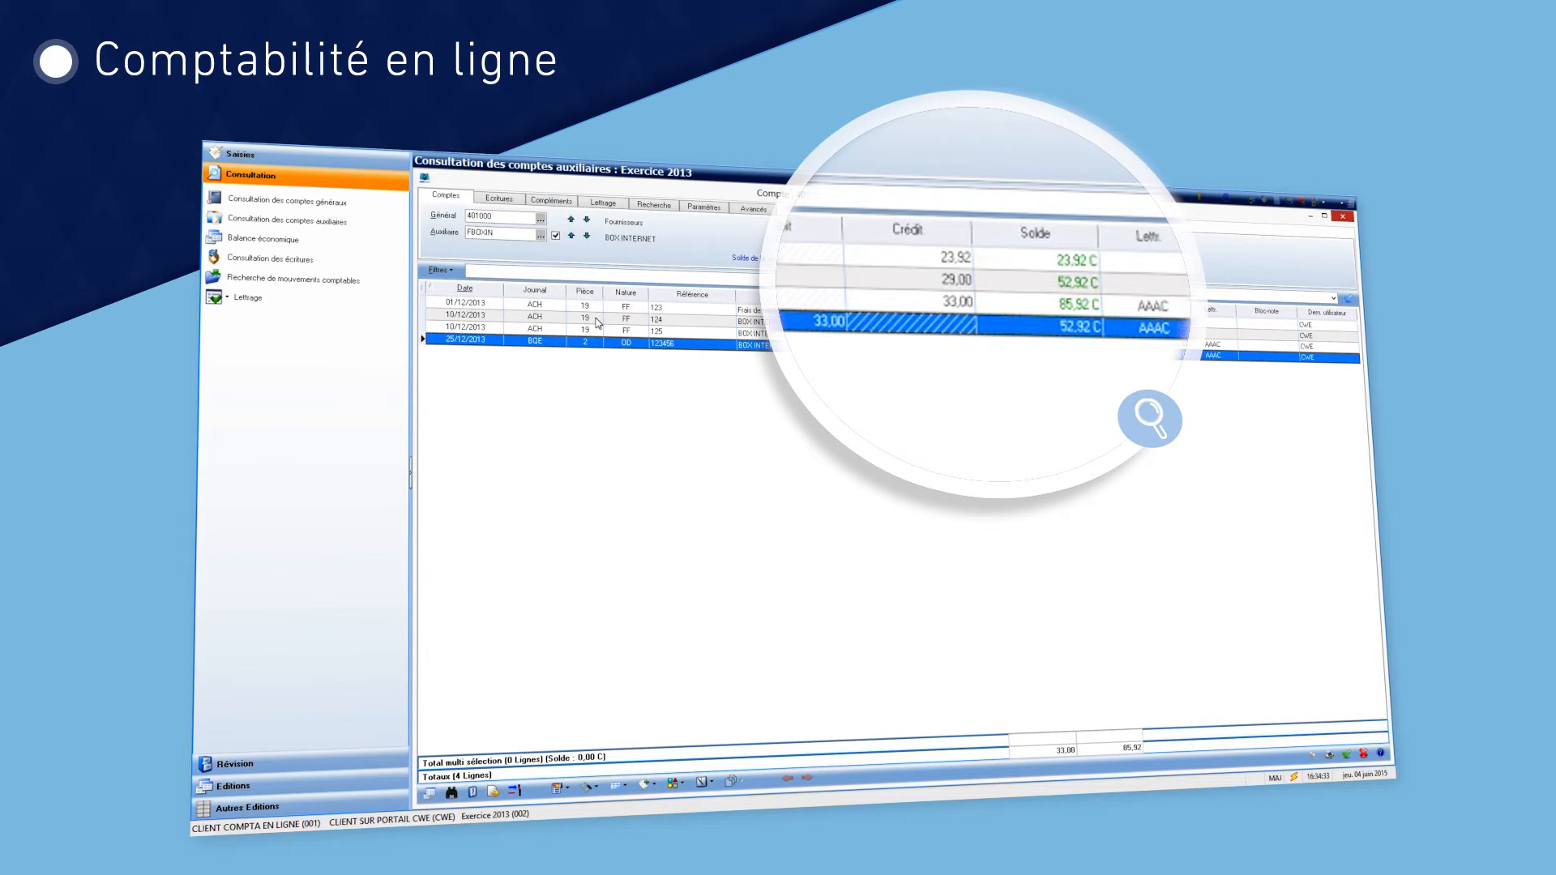
# Step: Generate the auxiliary ledger (Grand livre auxiliaire) for the BOX INTERNET account
pyautogui.rightClick(596, 321)
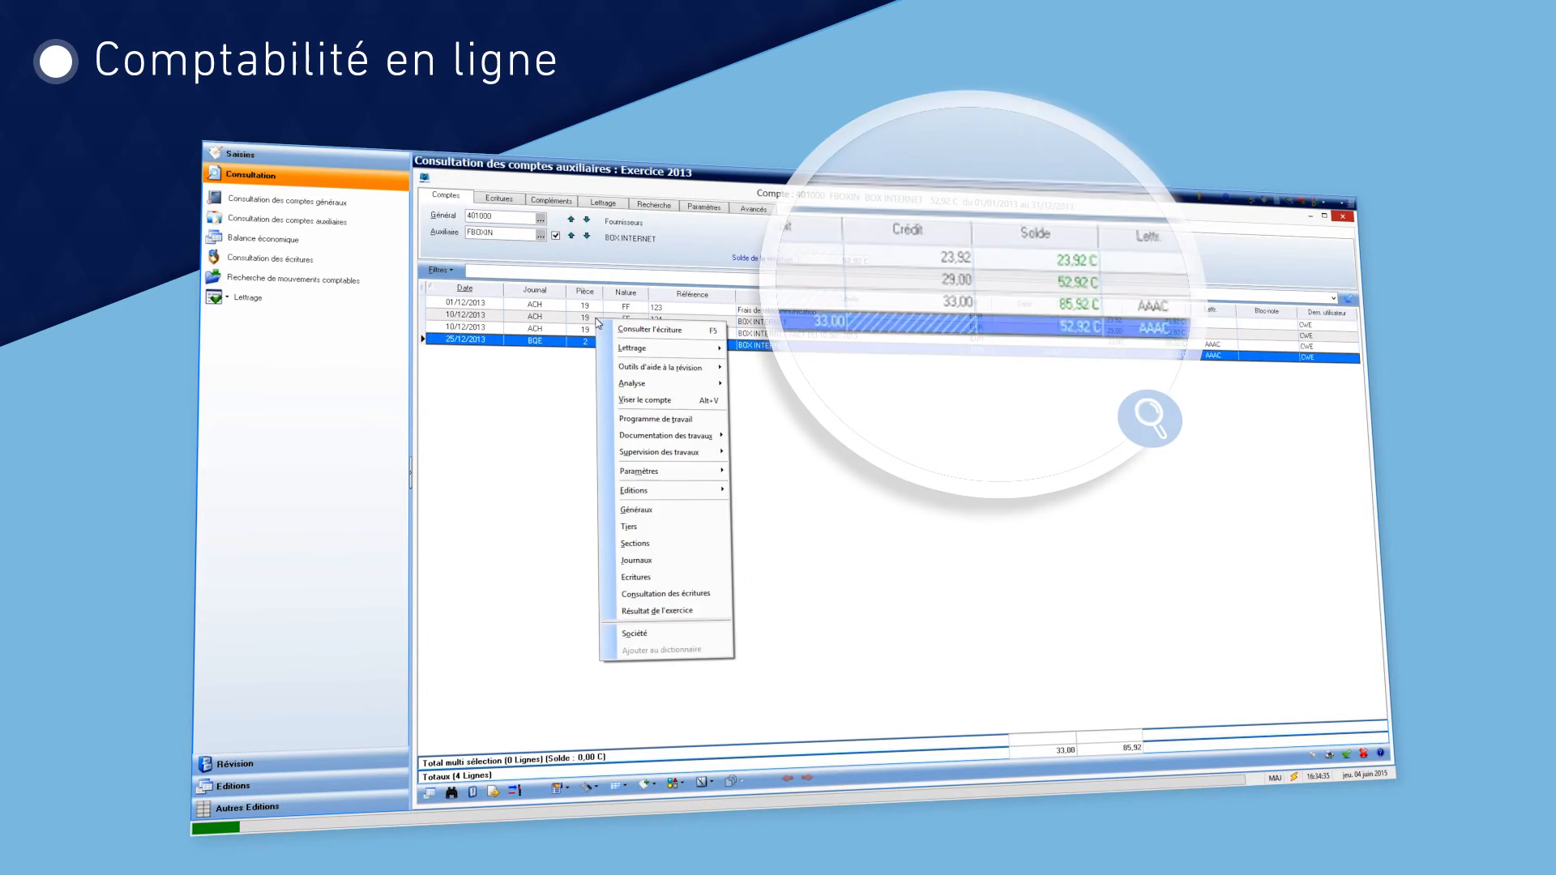
pyautogui.press('e')
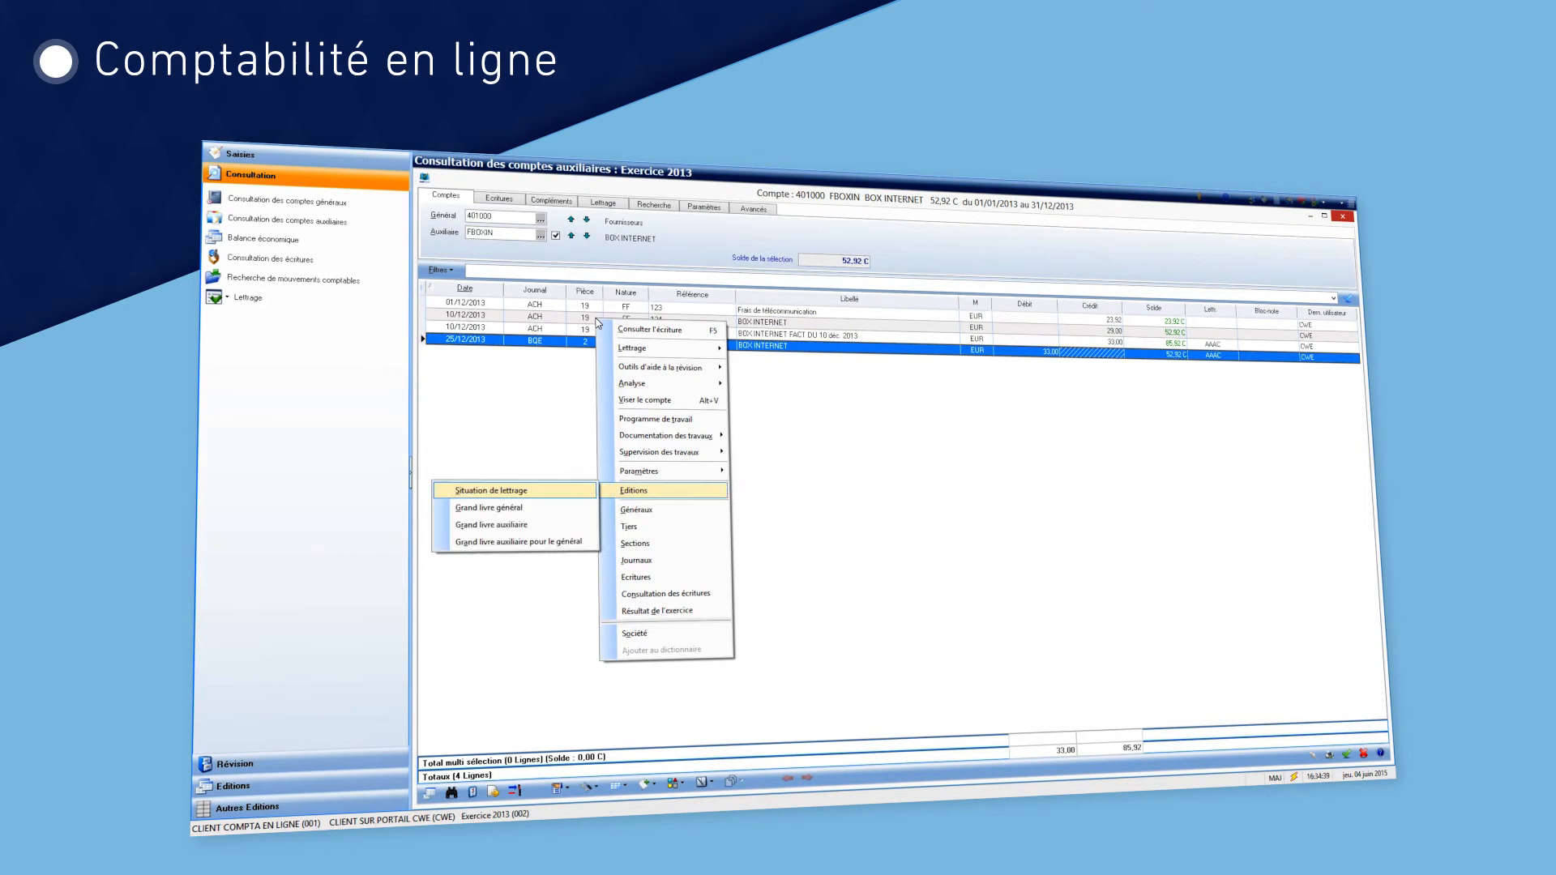
pyautogui.press('Down')
pyautogui.press('Down')
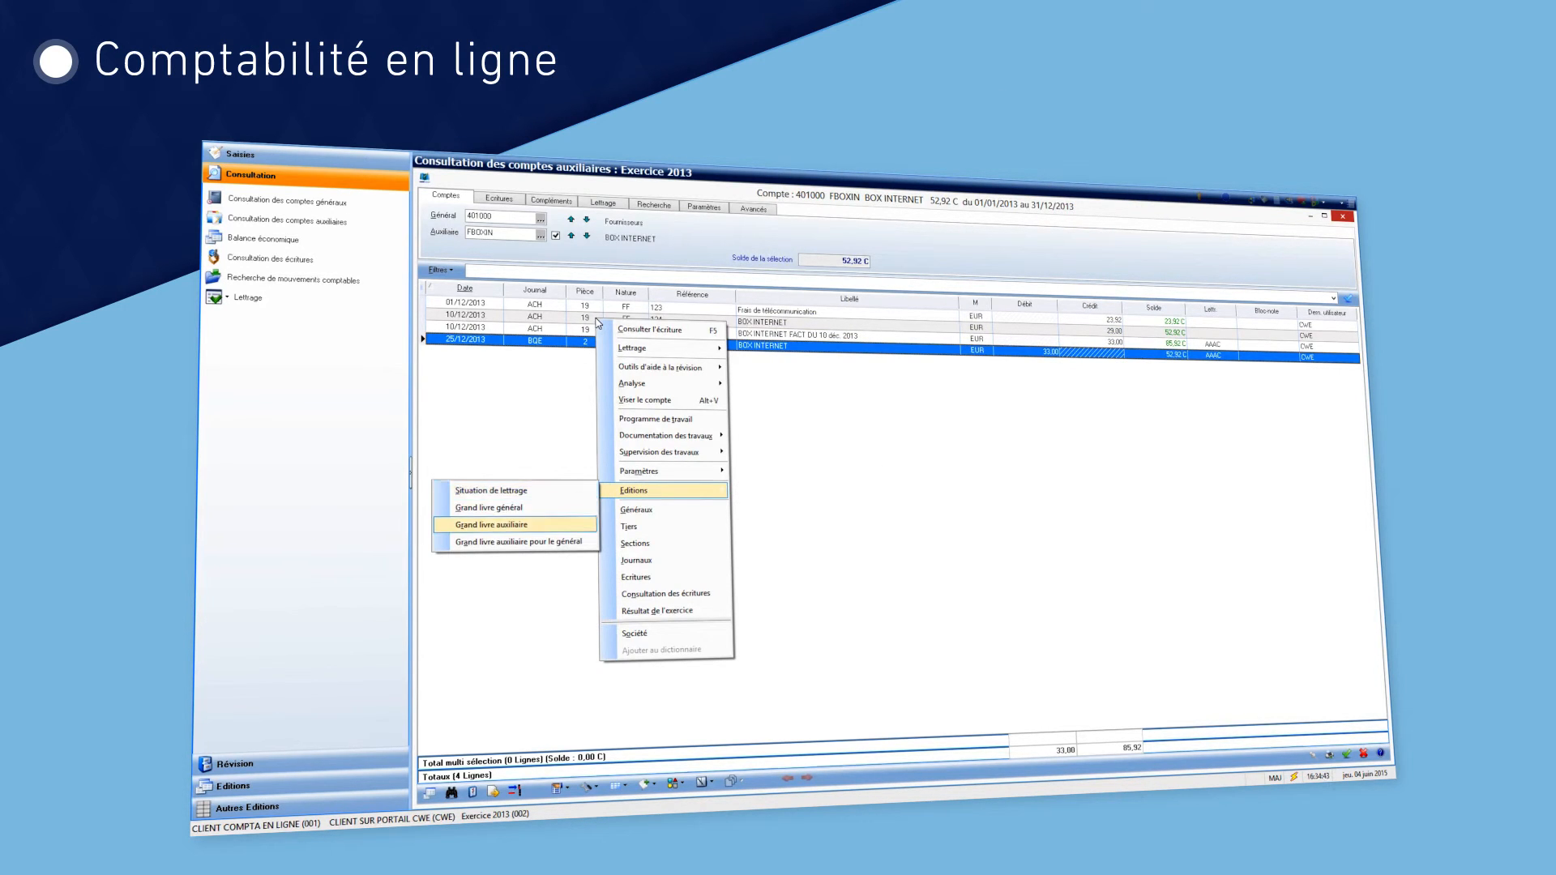
pyautogui.press('Return')
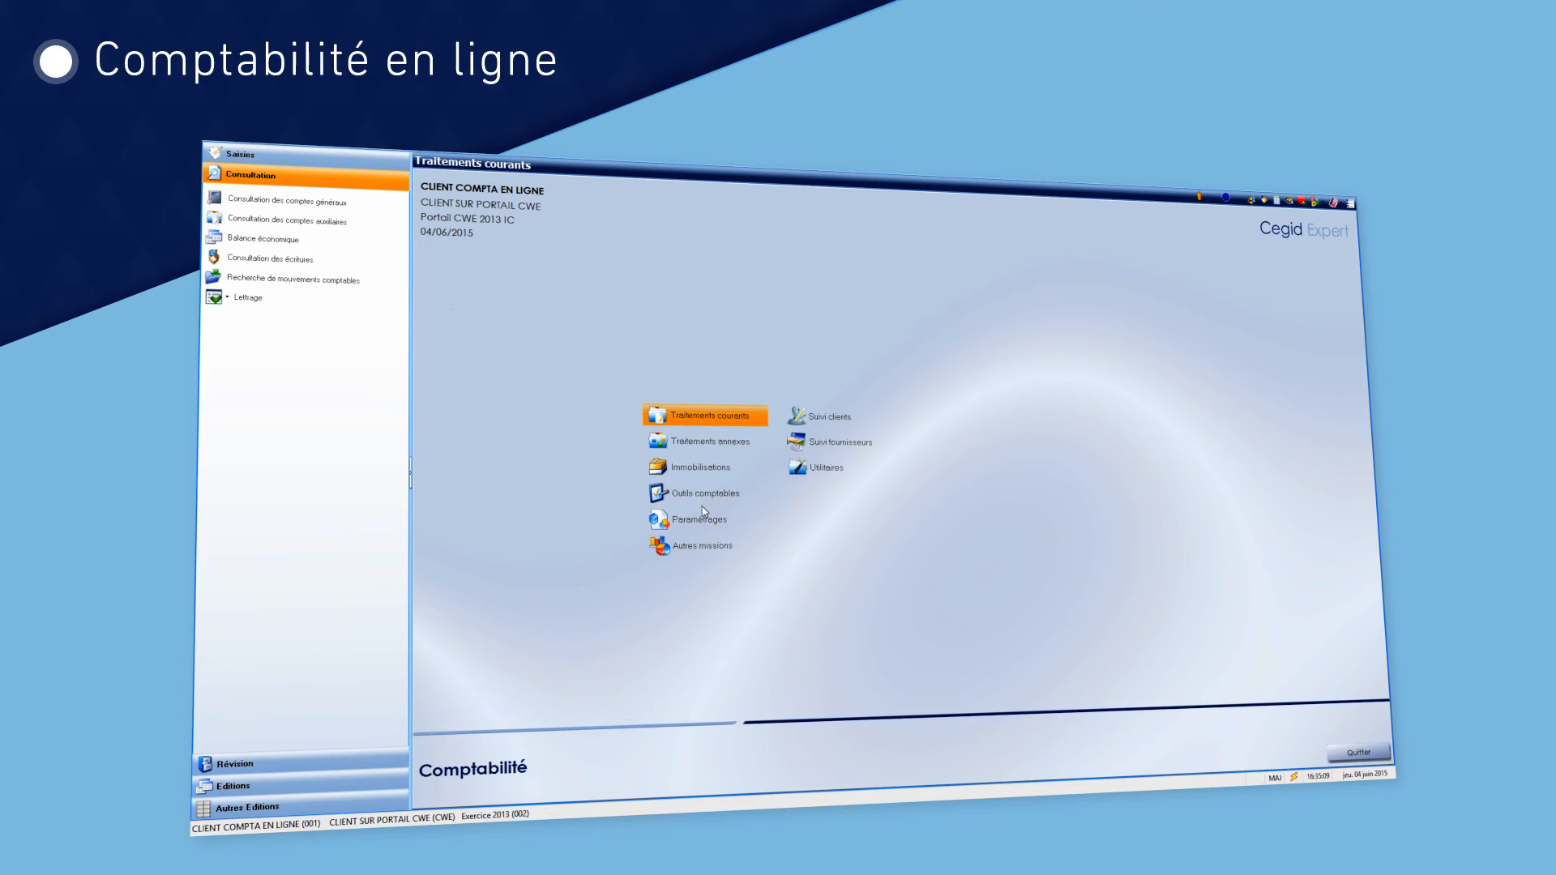
# Step: Open the supplier tracking module (Suivi fournisseurs)
pyautogui.click(841, 443)
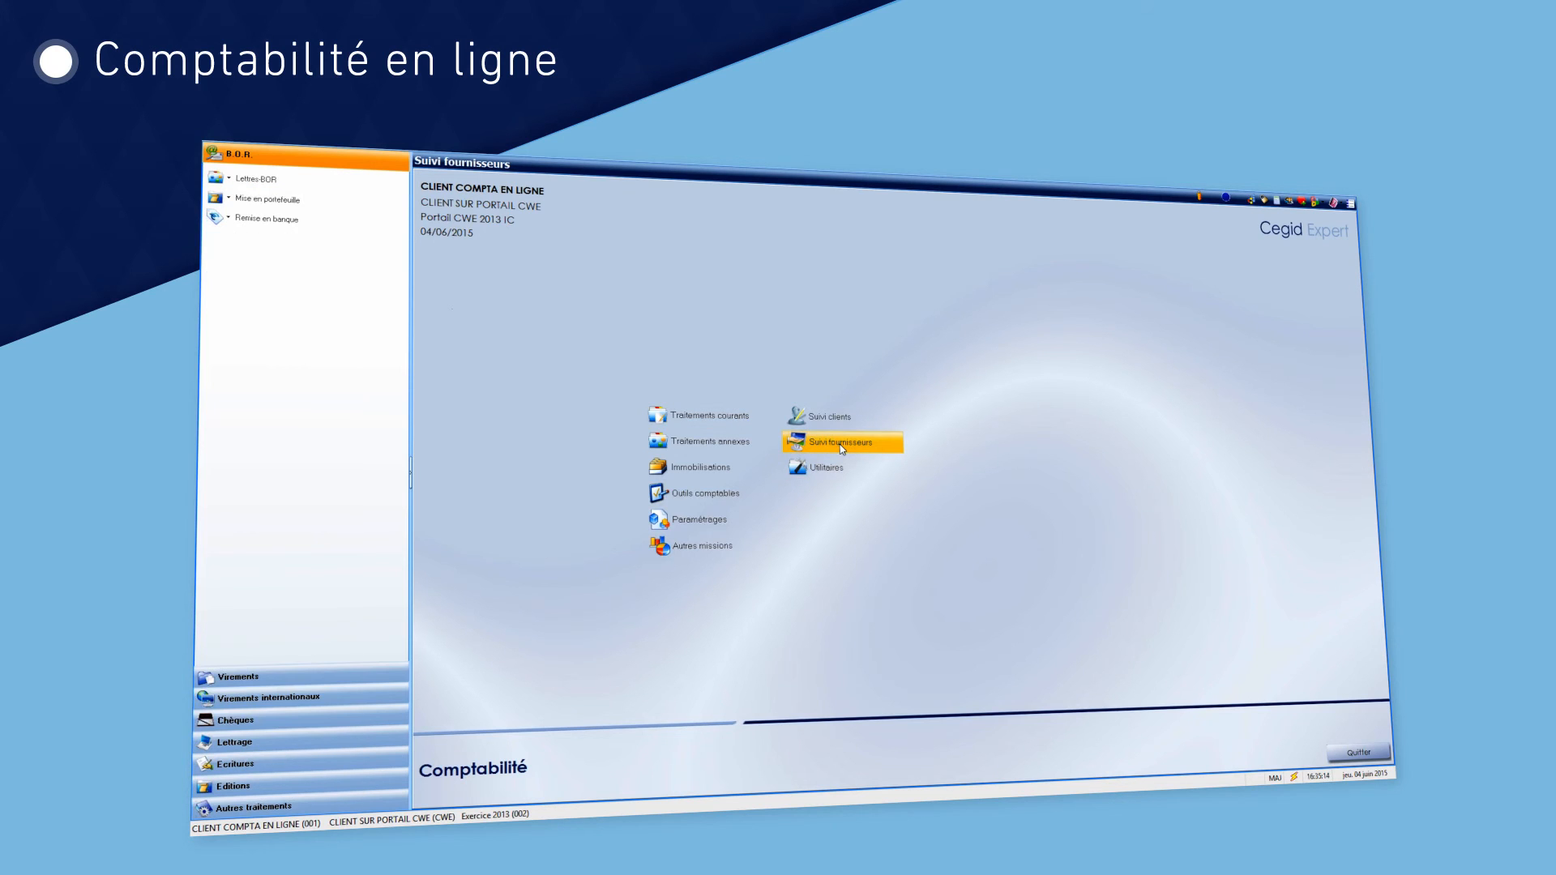